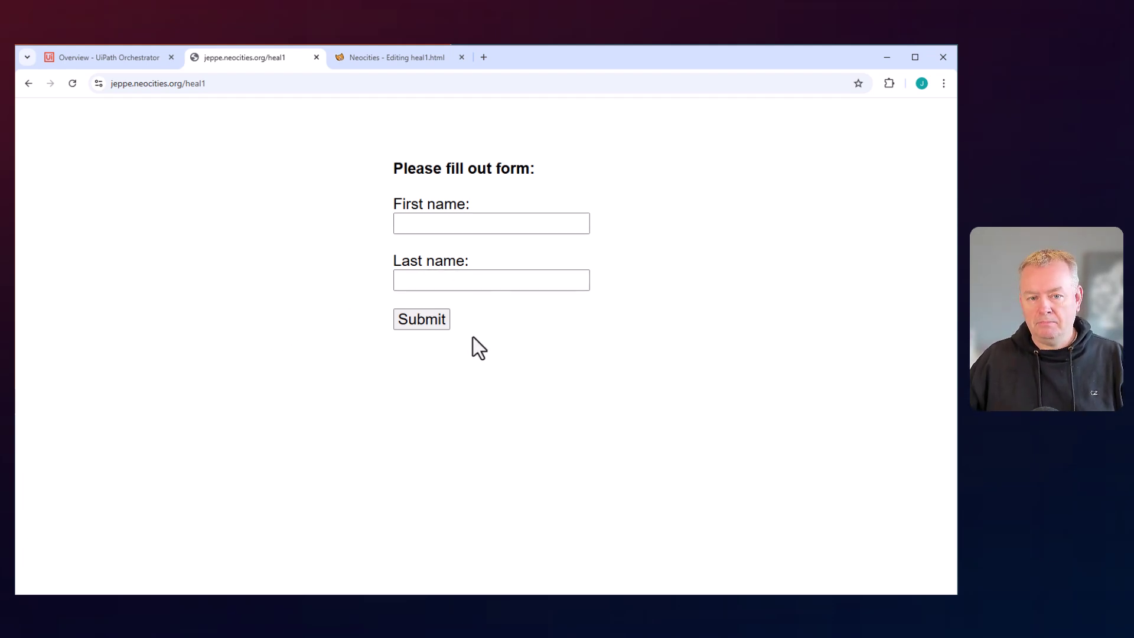
Enter a first and last name in the heal1 form and submit it.
click(459, 223)
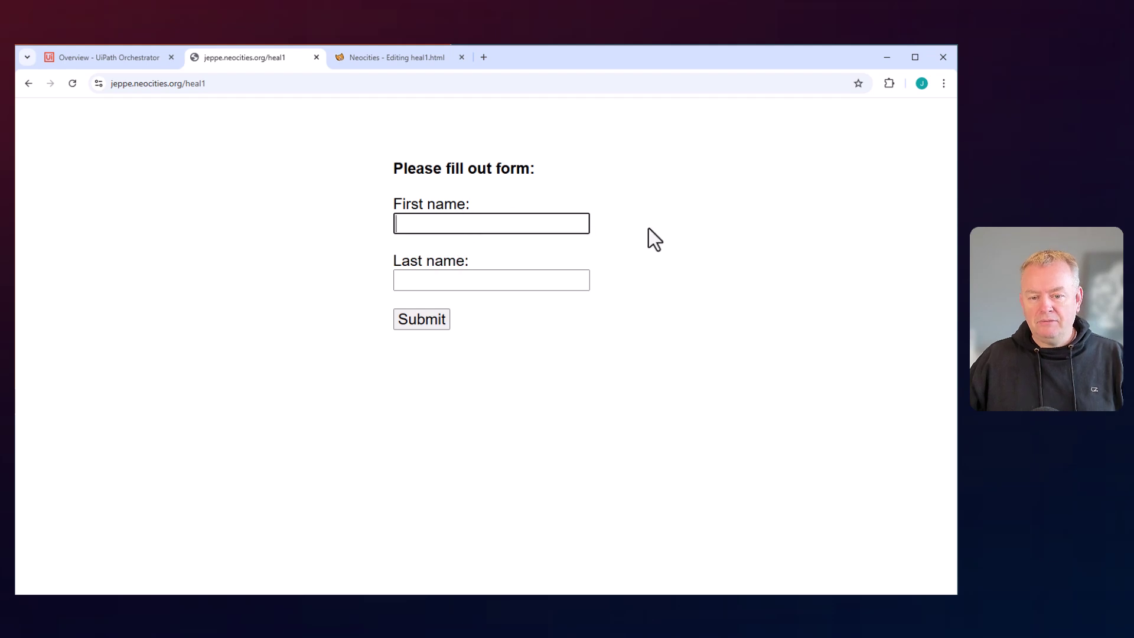
key(Tab)
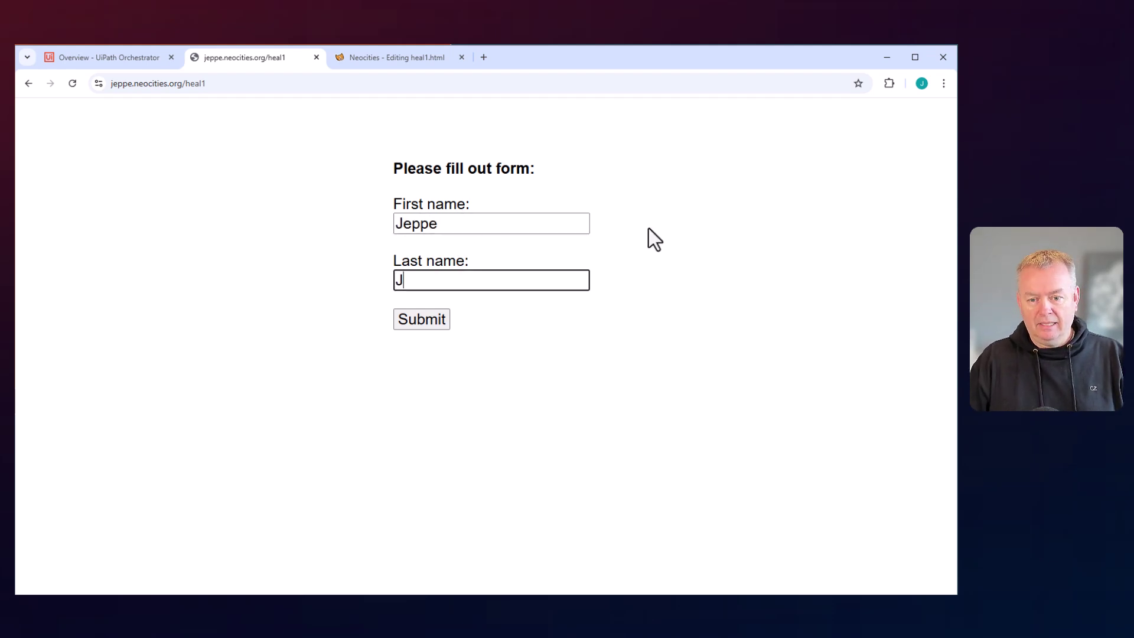
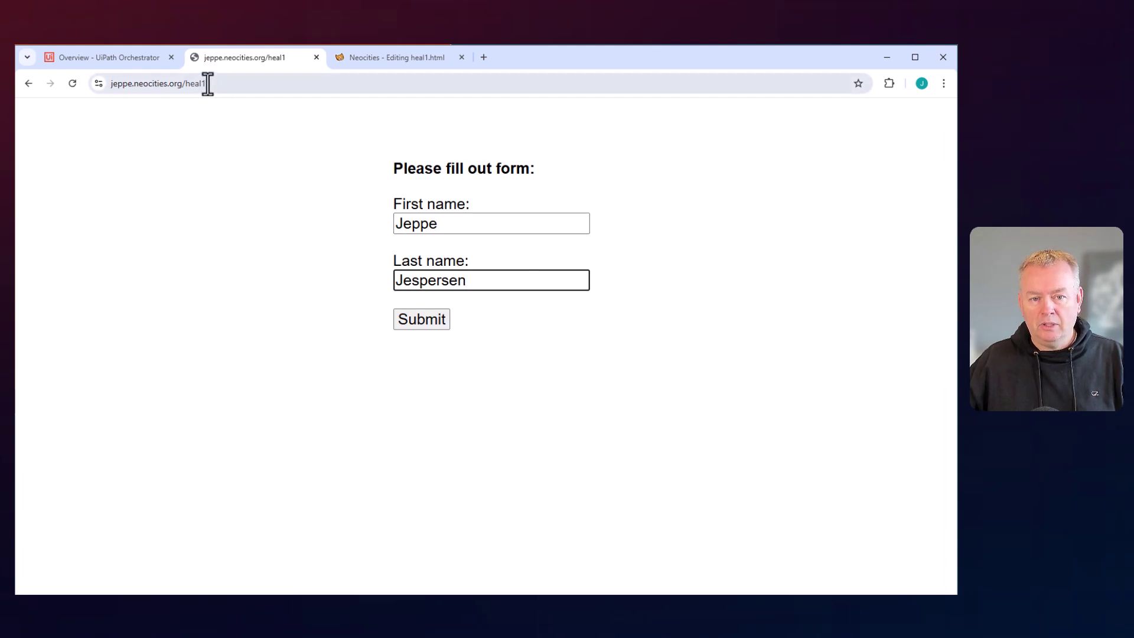
click(432, 323)
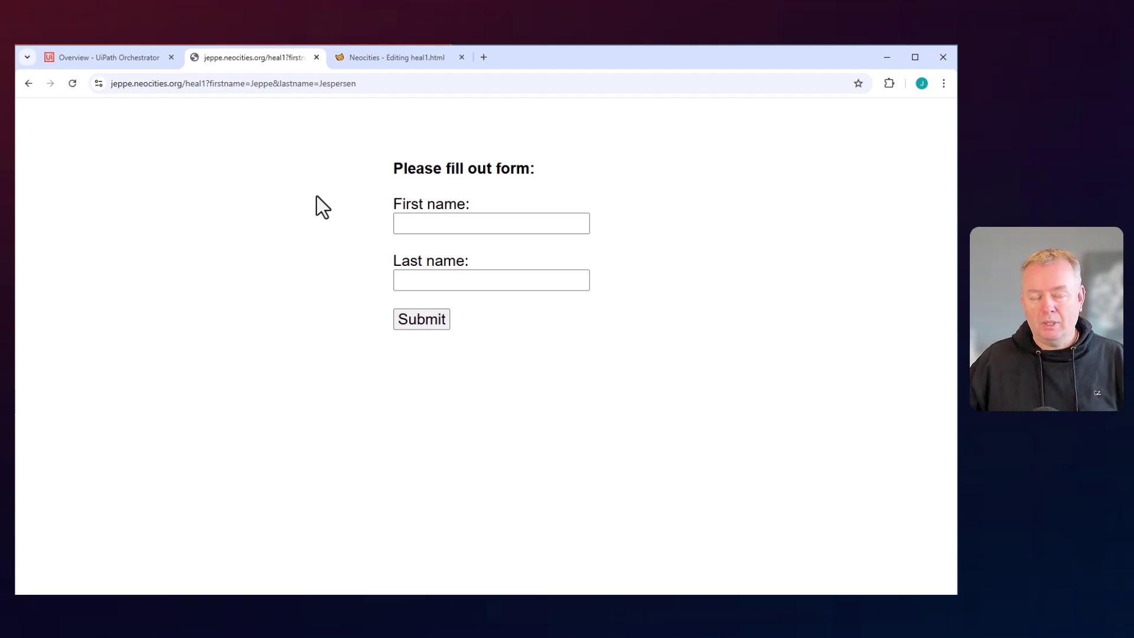
click(374, 58)
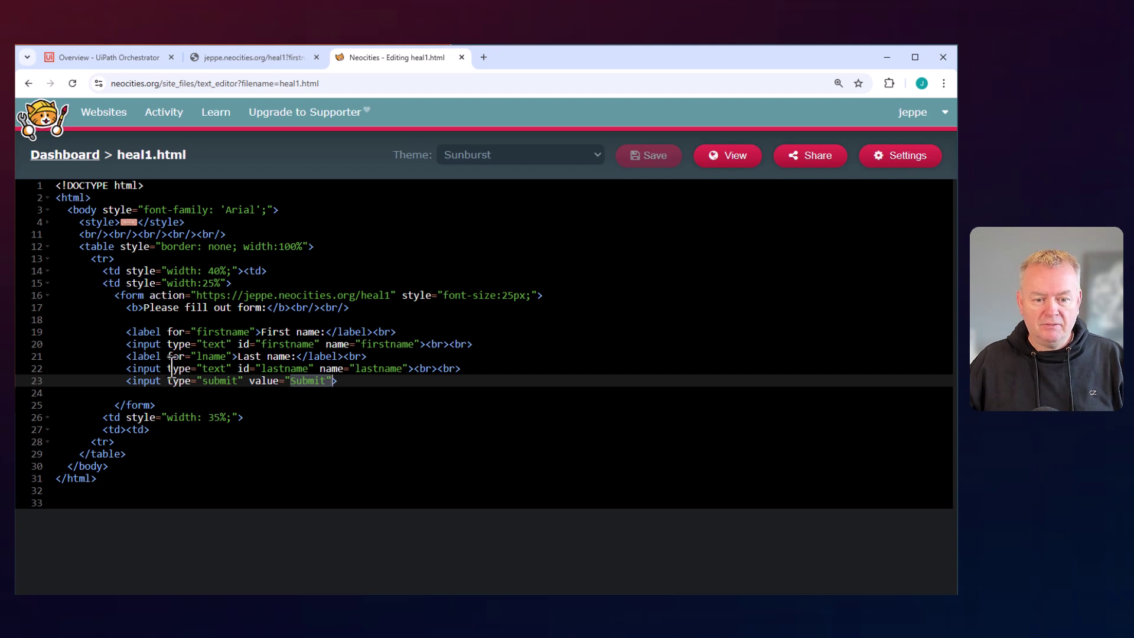
drag(120, 344, 501, 342)
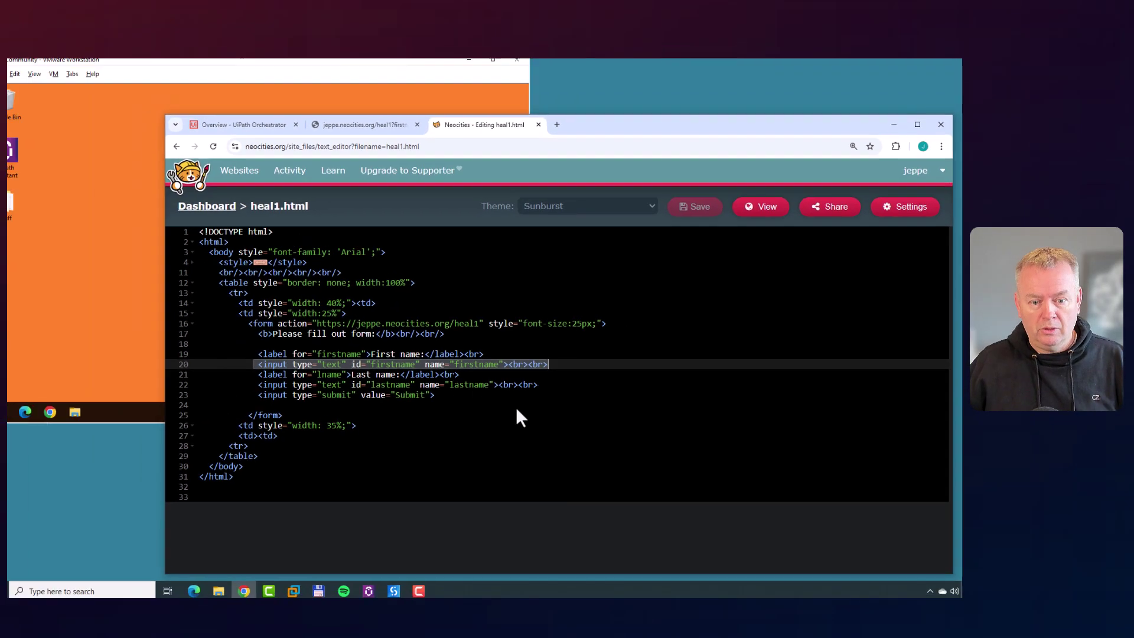
key(ctrl+shift+Tab)
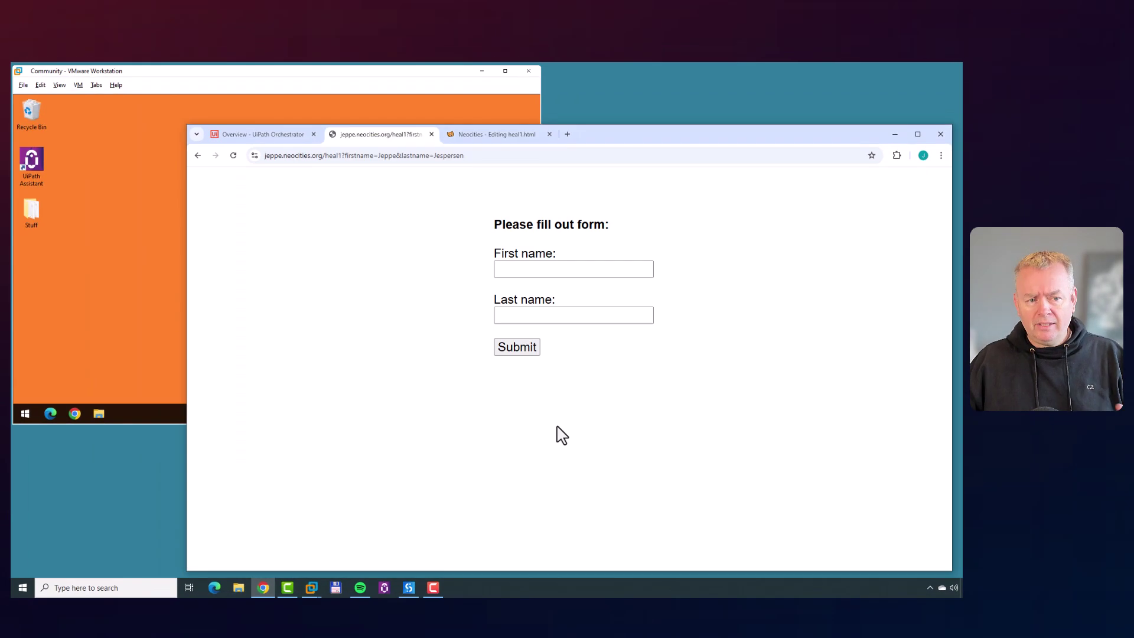
Switch to the virtual machine and launch UiPath Studio with the SelectorHealing project.
click(152, 282)
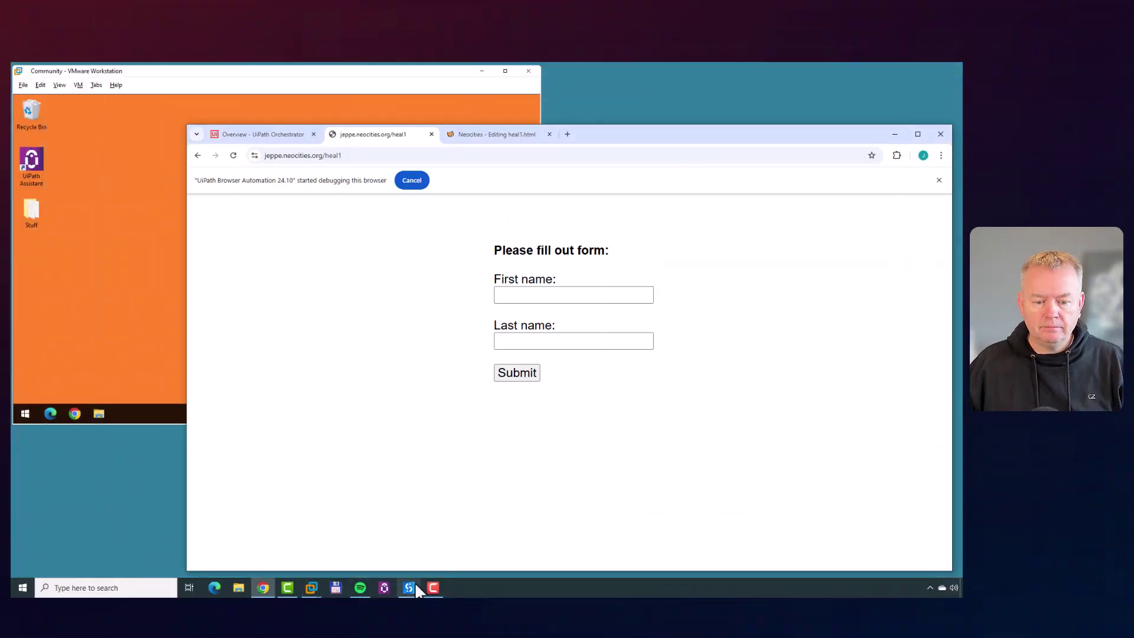
click(413, 587)
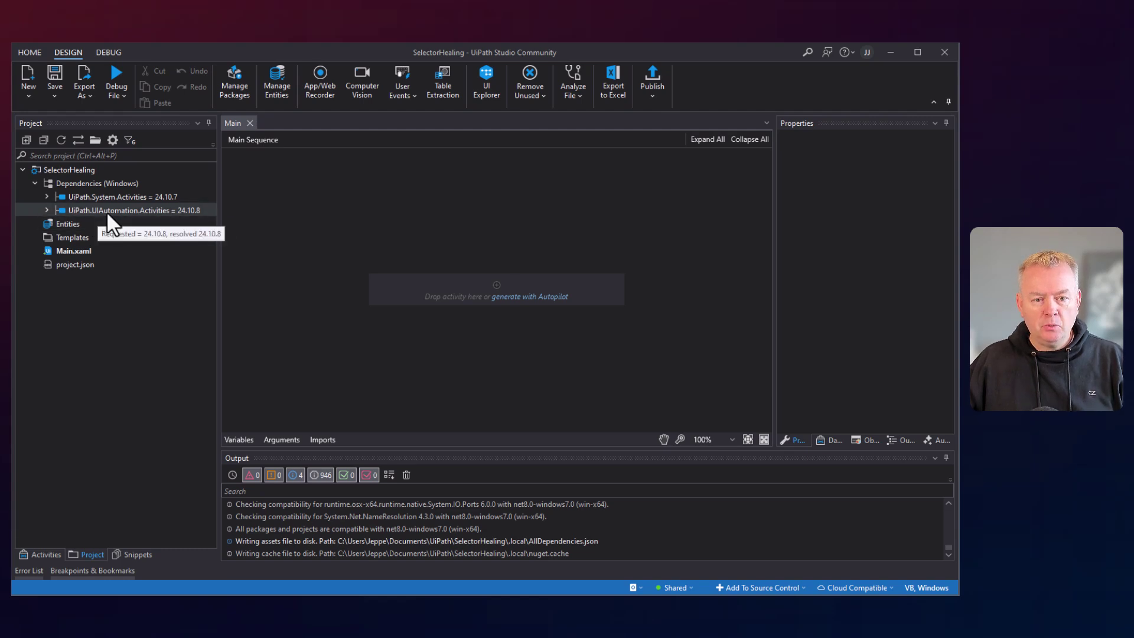
Upgrade UiPath.UIAutomation.Activities from 24.10.8 to 24.12.3-preview and save the dependency change.
right_click(185, 211)
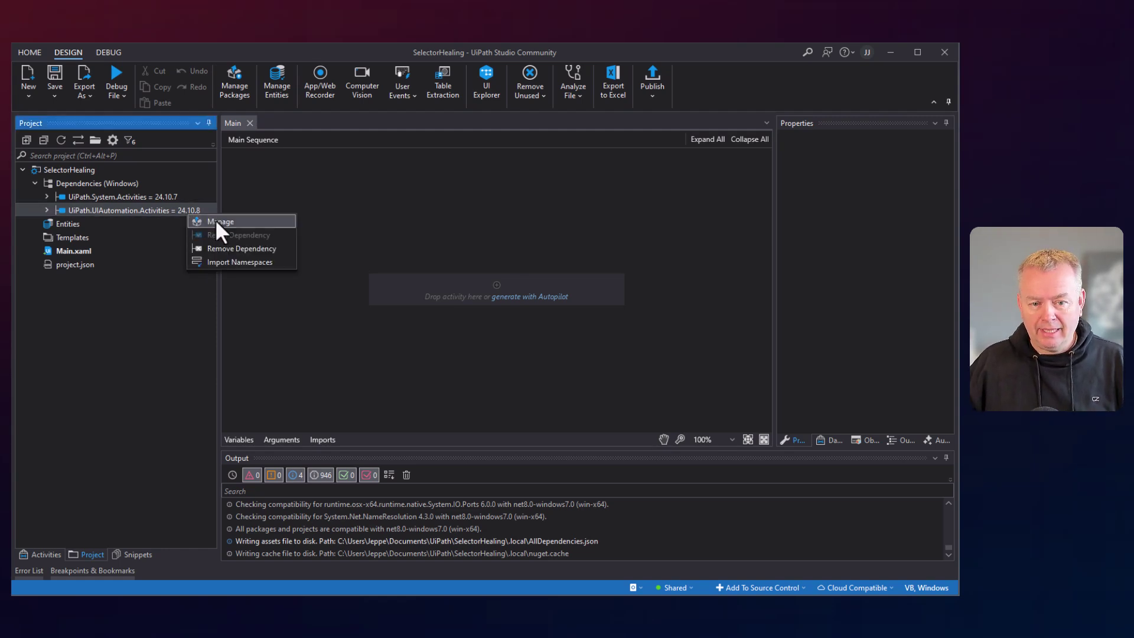
click(249, 219)
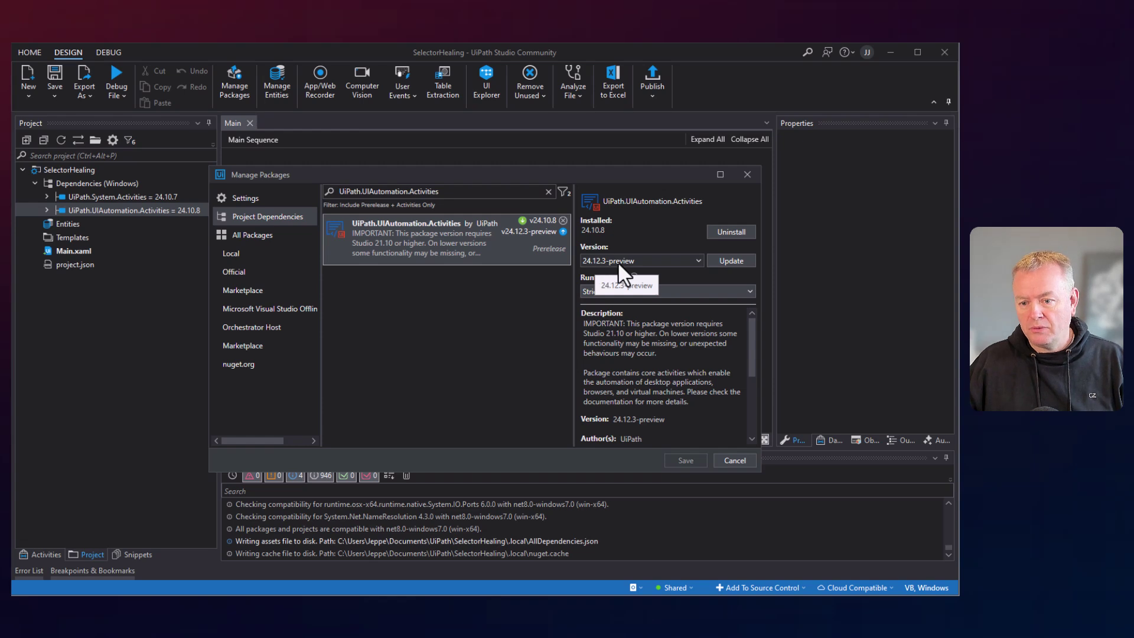
click(724, 261)
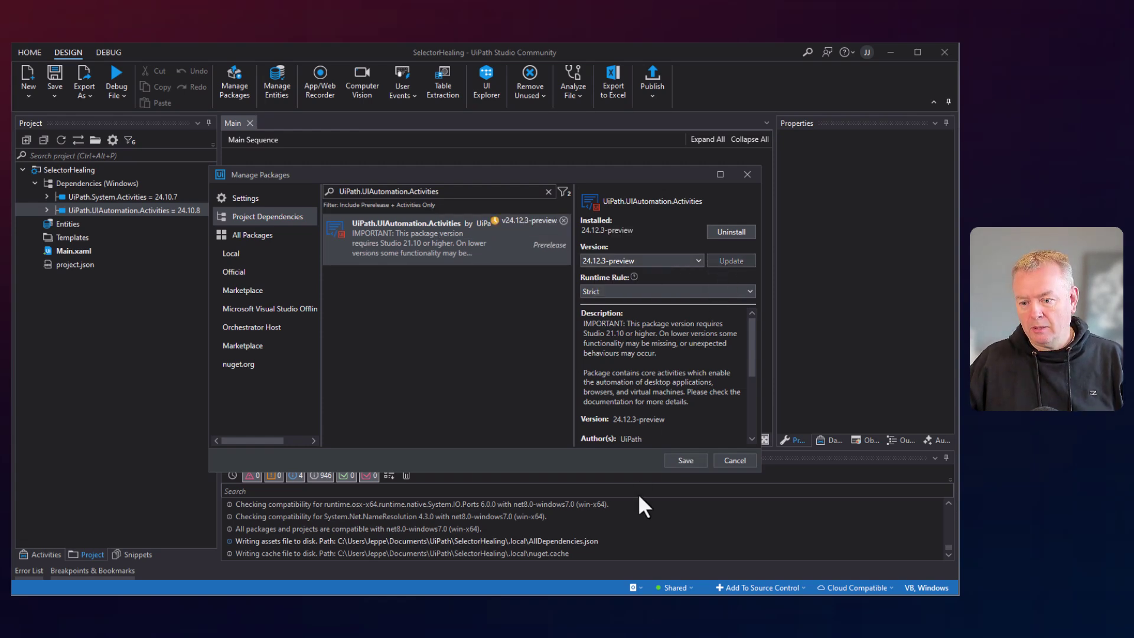
click(694, 459)
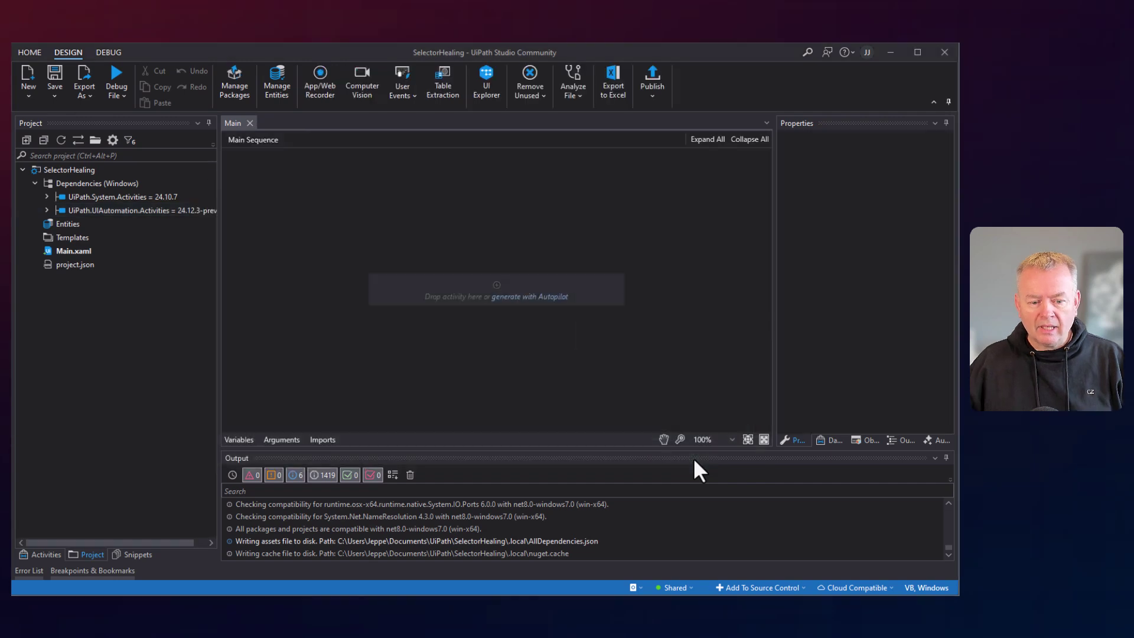
Add a Use Application/Browser scope for the Chrome heal1 page with a Type Into inside Do.
click(36, 552)
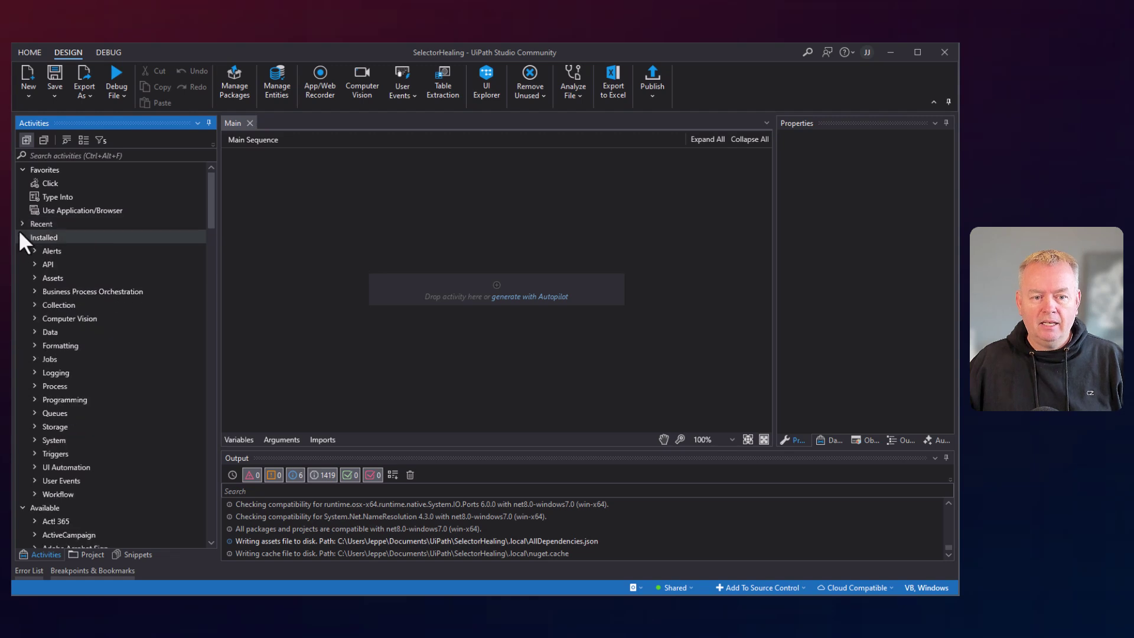
click(22, 236)
click(21, 251)
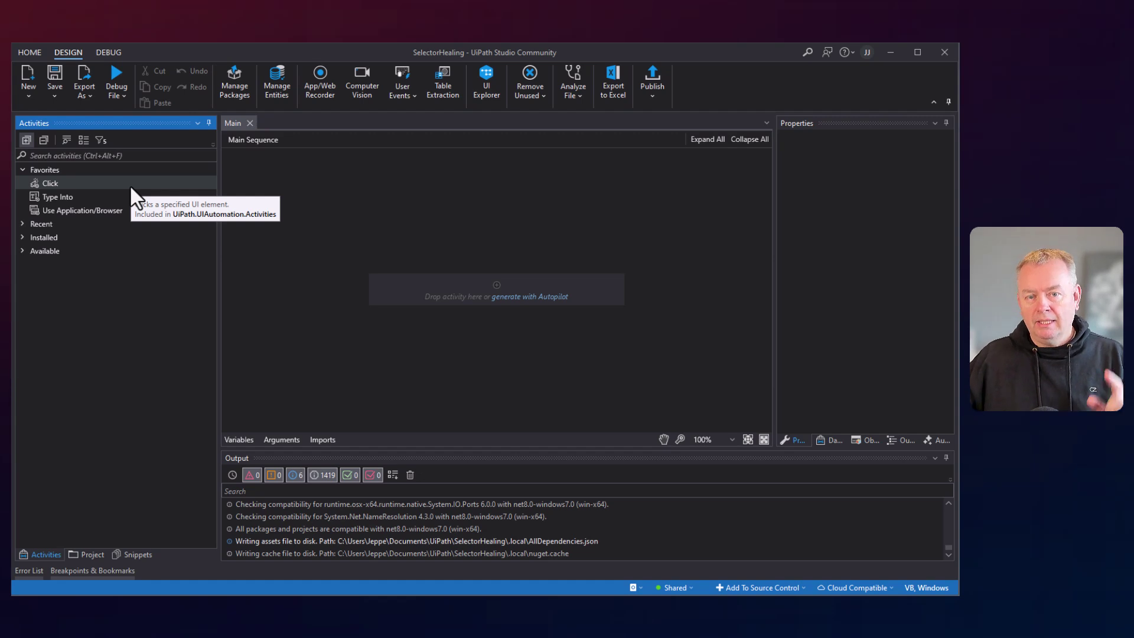
drag(63, 209, 494, 284)
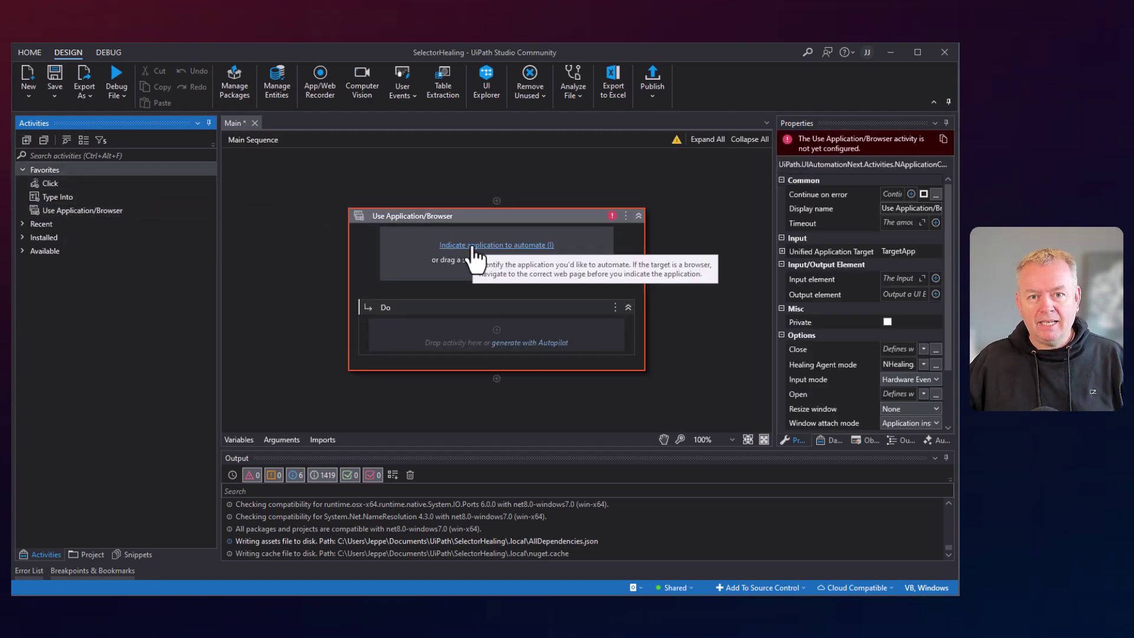
click(475, 246)
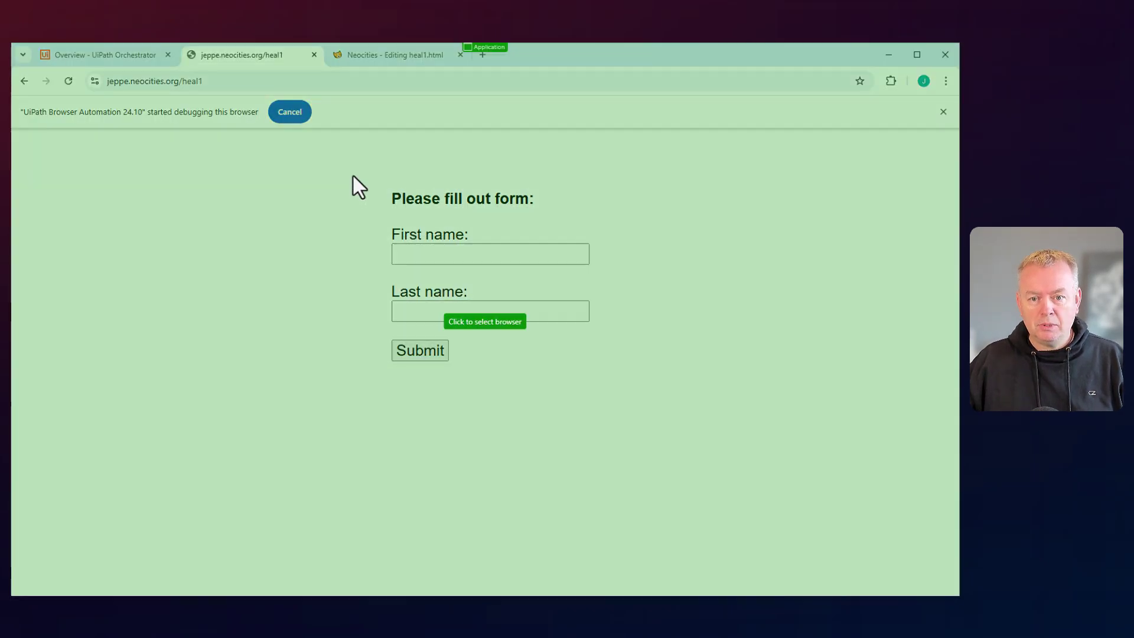
click(354, 176)
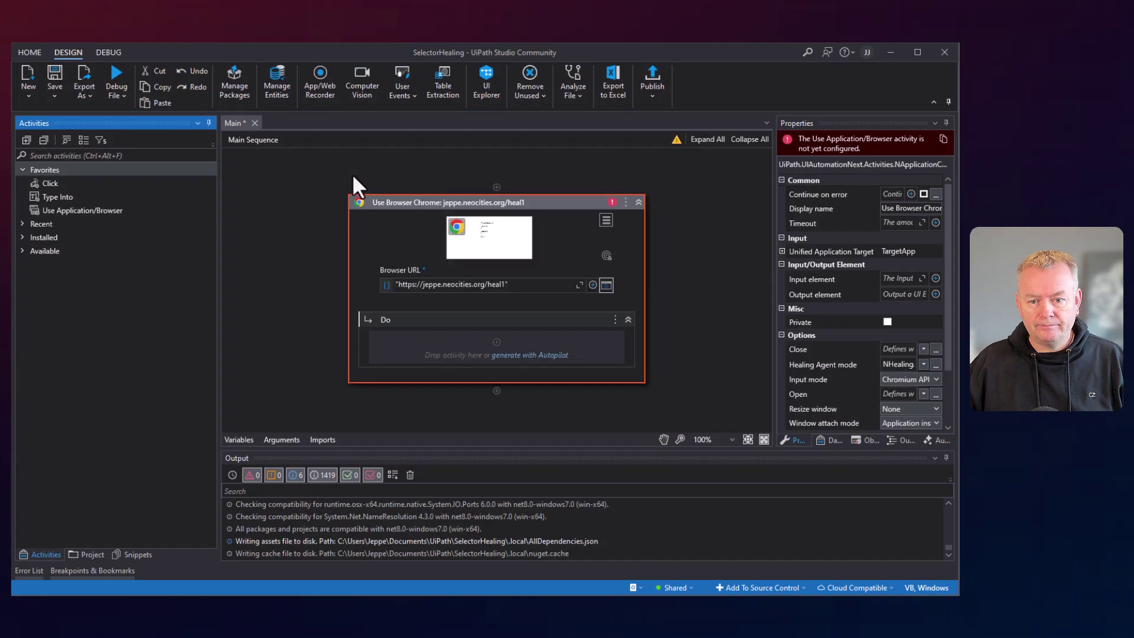
drag(50, 196, 502, 341)
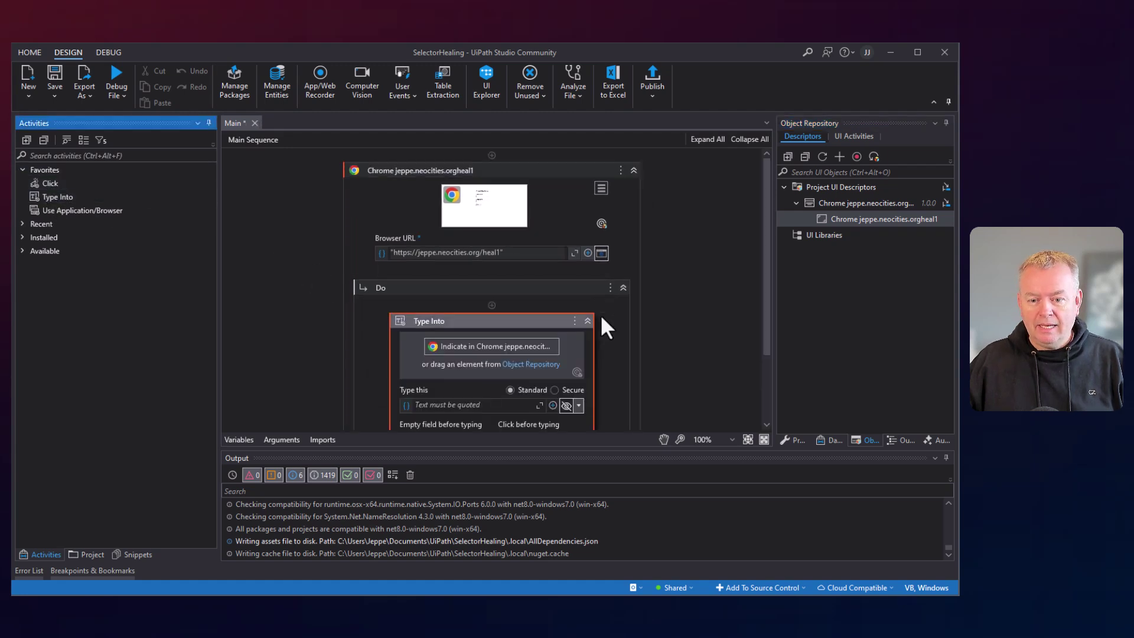
scroll(459, 345, down, 2)
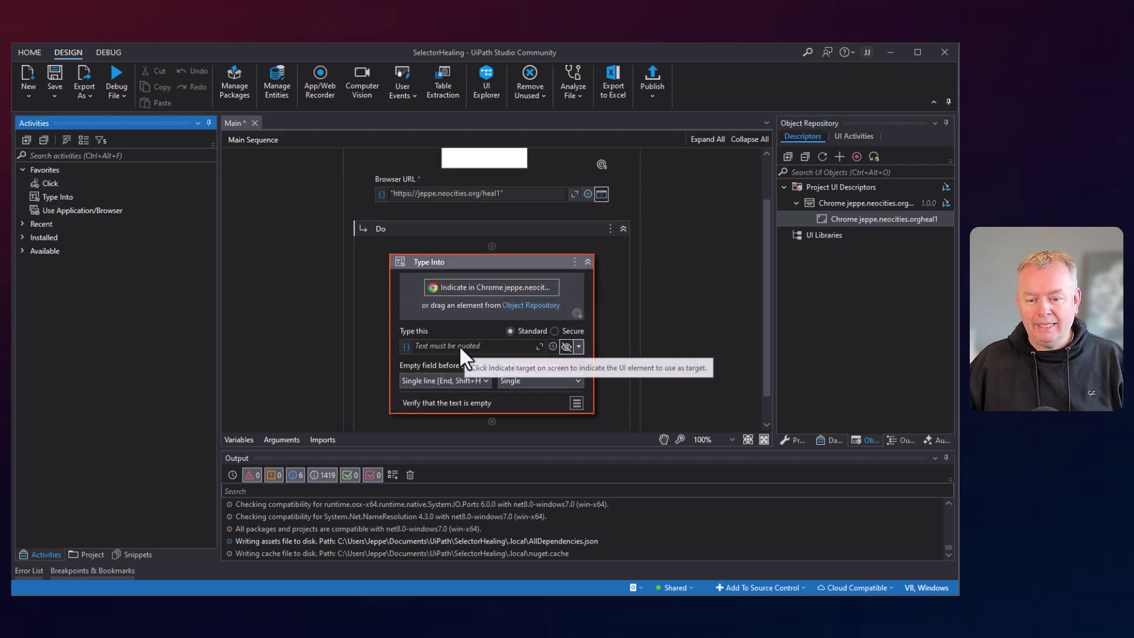
Target First name with strict selector only: no anchor, fuzzy, Computer Vision or tableRow attribute.
click(470, 290)
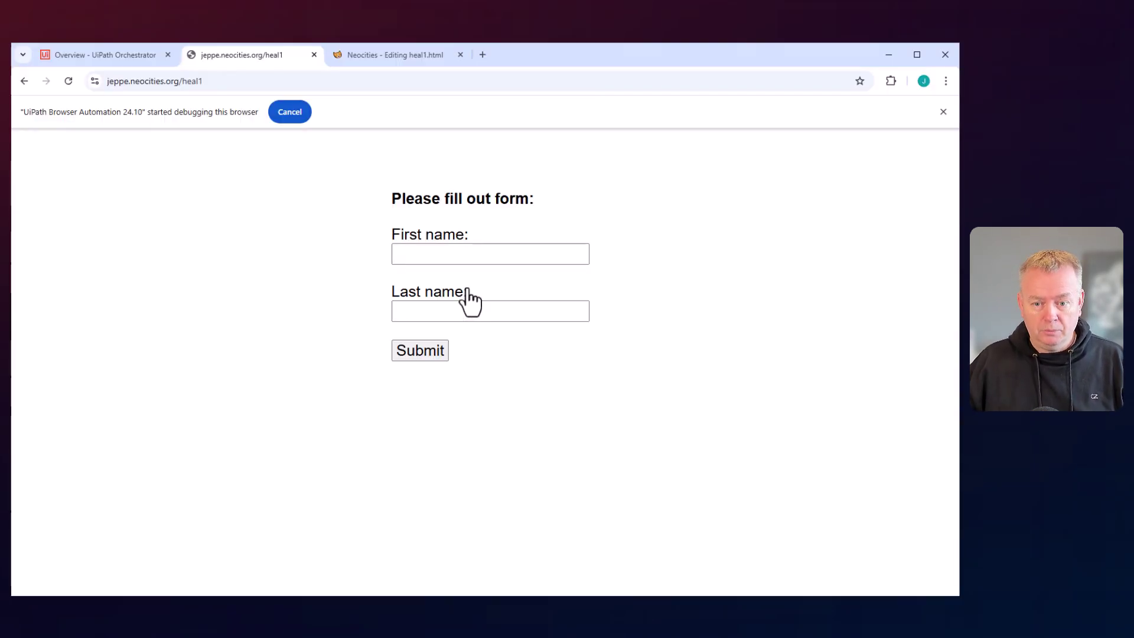
click(424, 253)
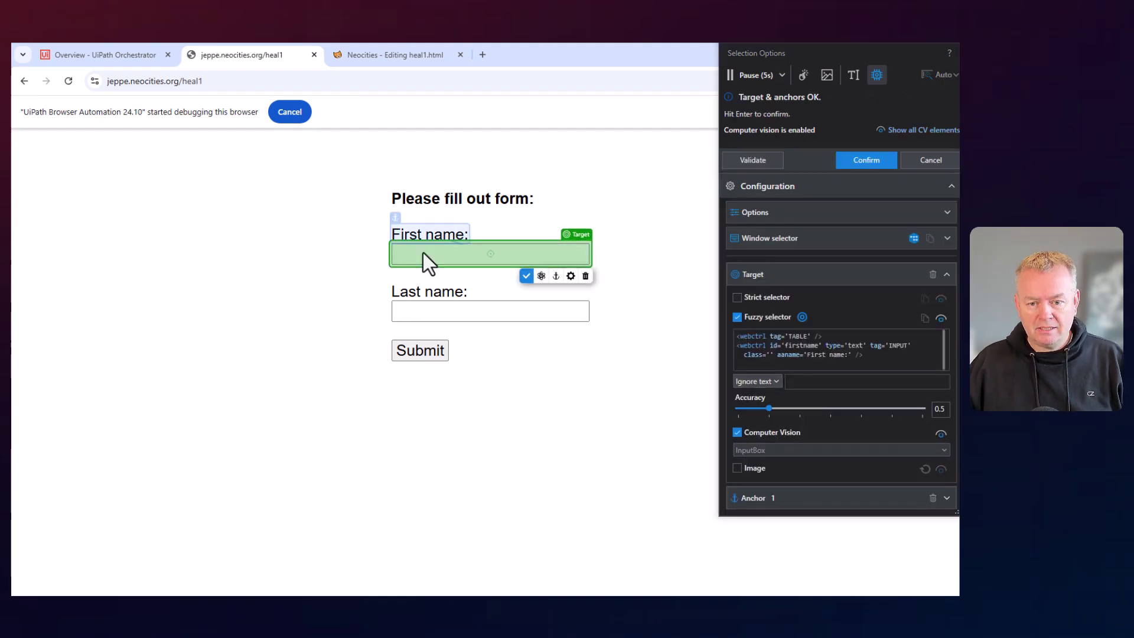
mouse_move(403, 225)
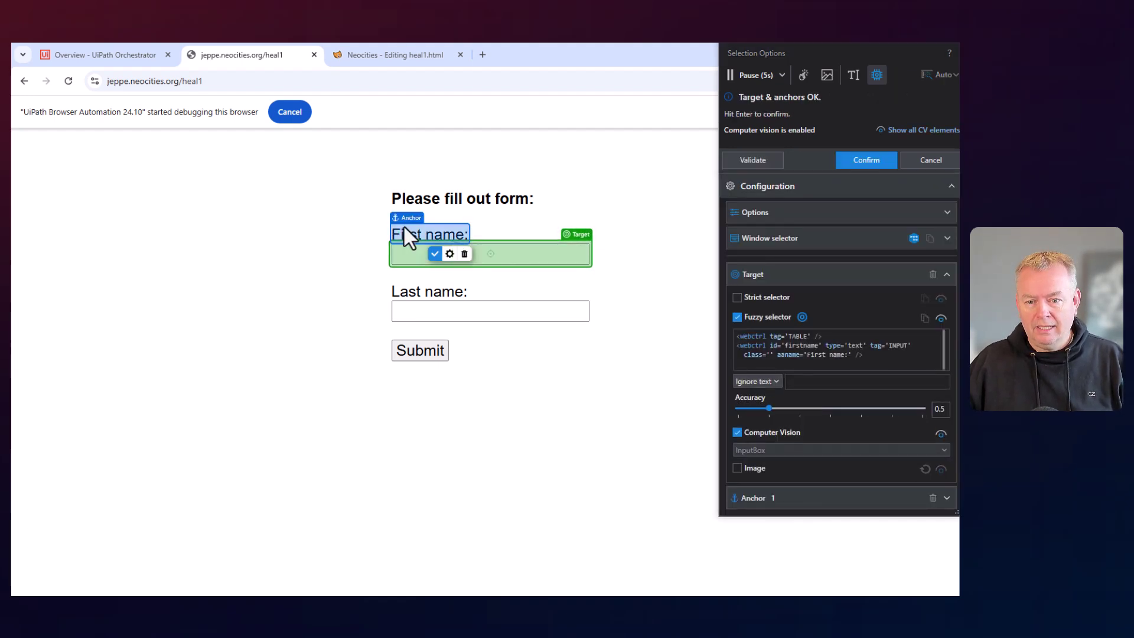
click(465, 254)
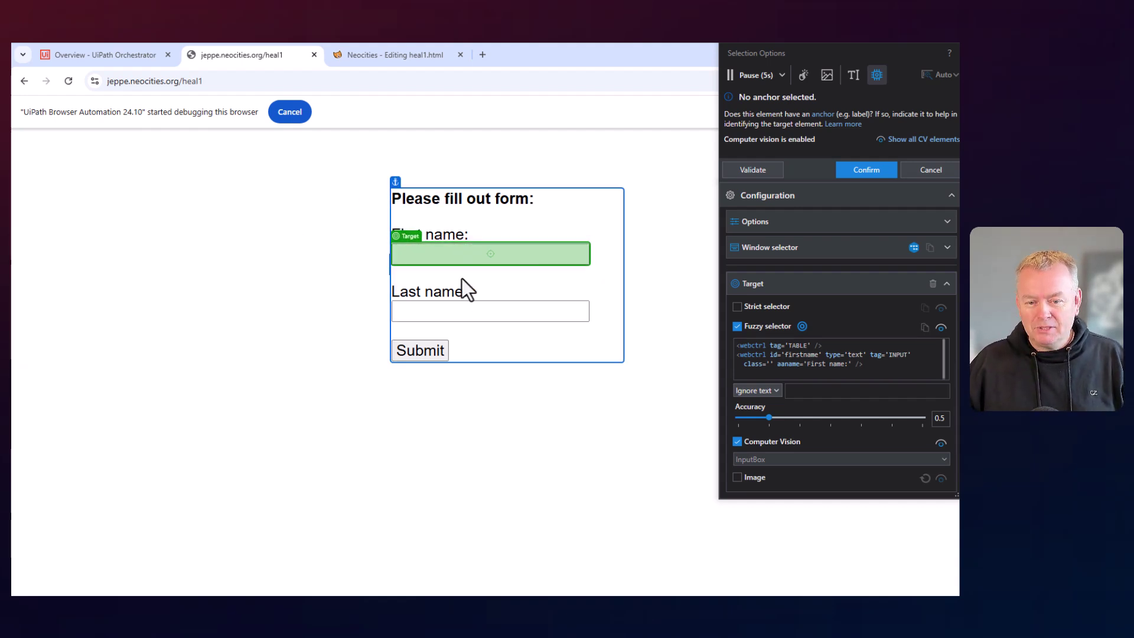
click(738, 307)
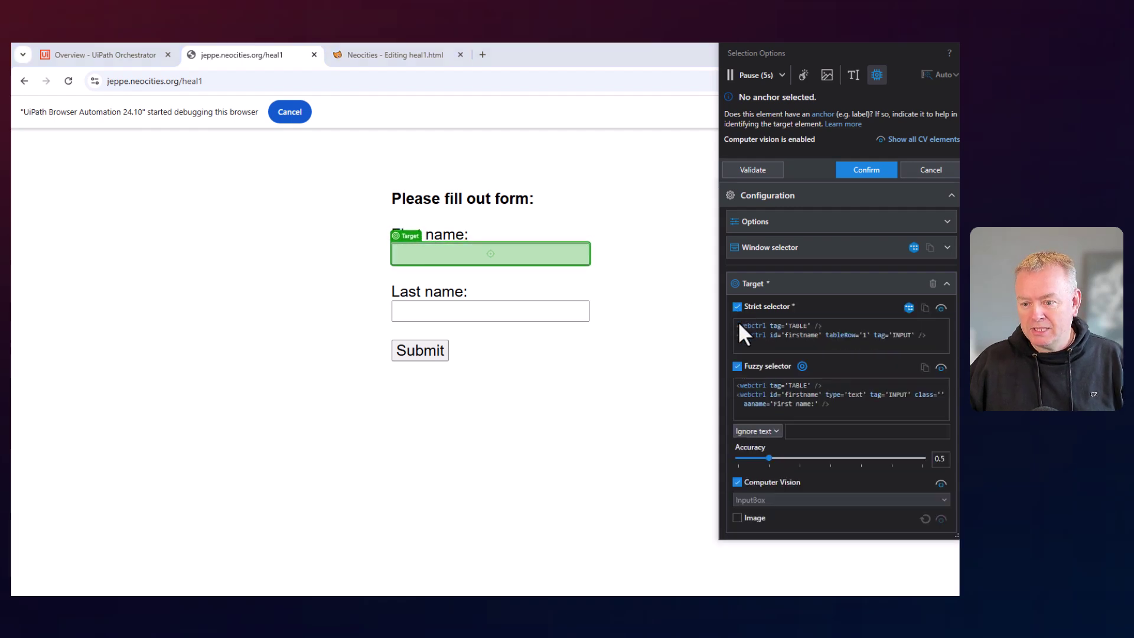
click(738, 366)
click(737, 388)
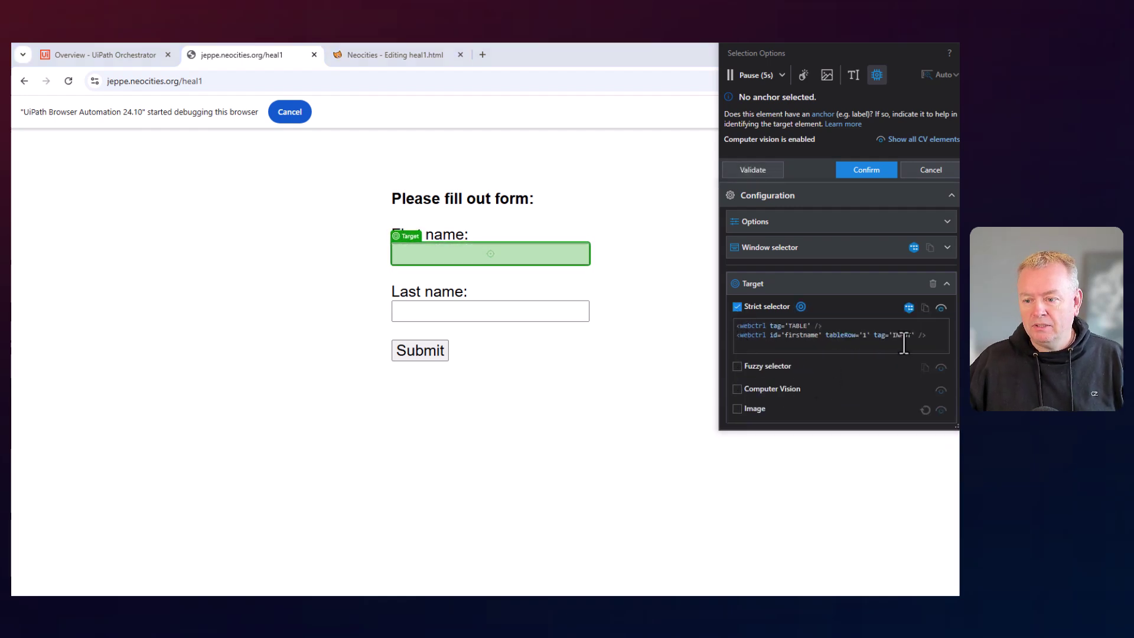
drag(870, 335, 825, 335)
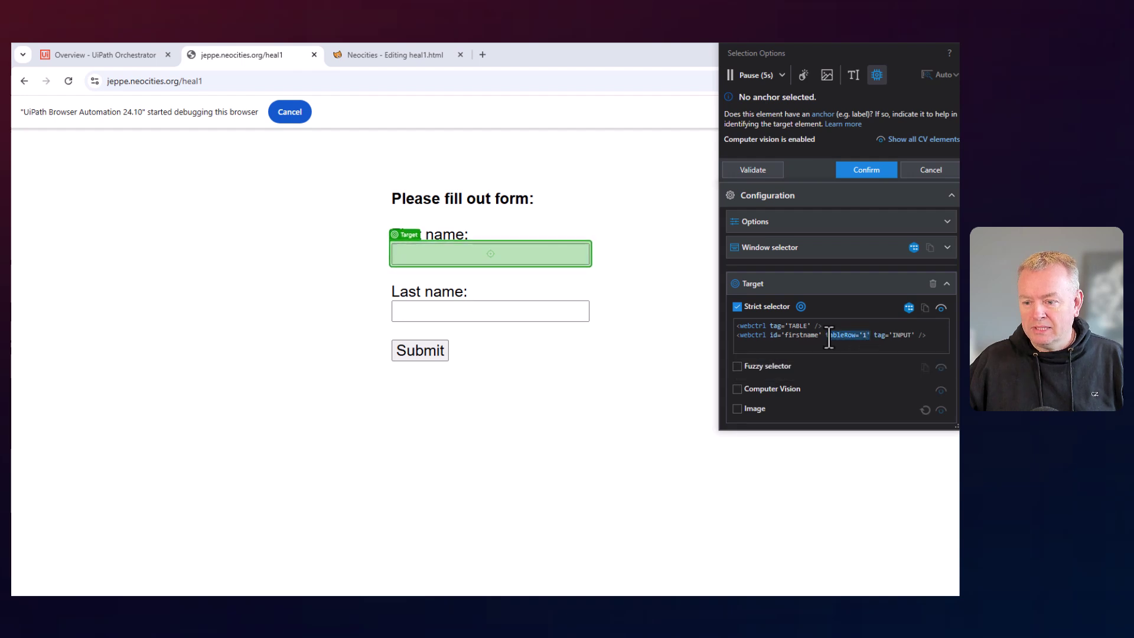
key(Delete)
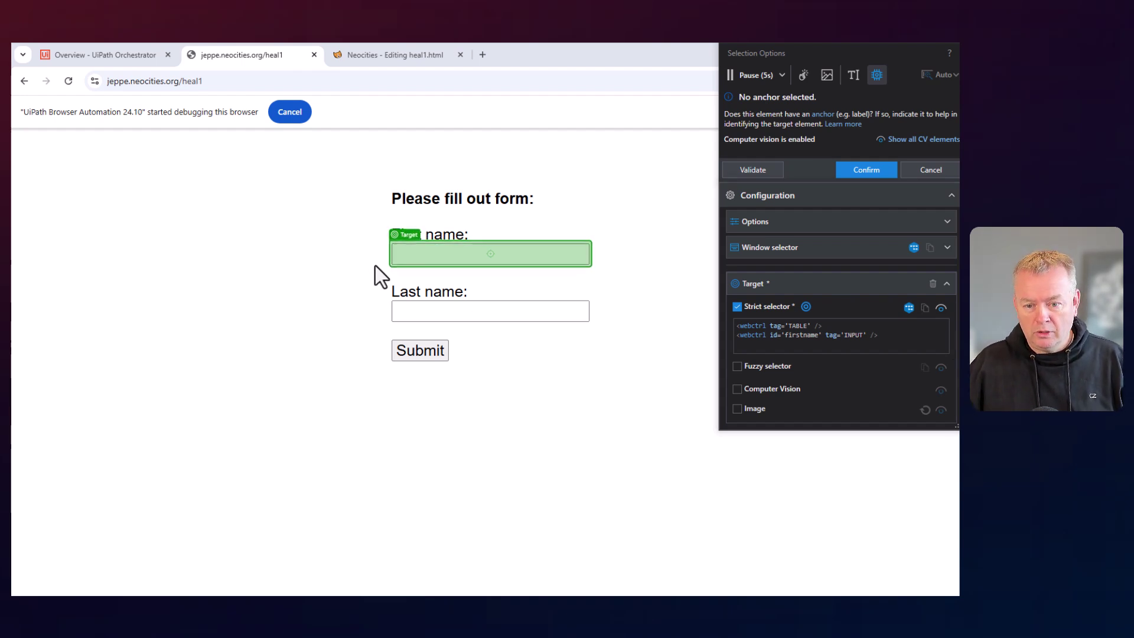
click(877, 169)
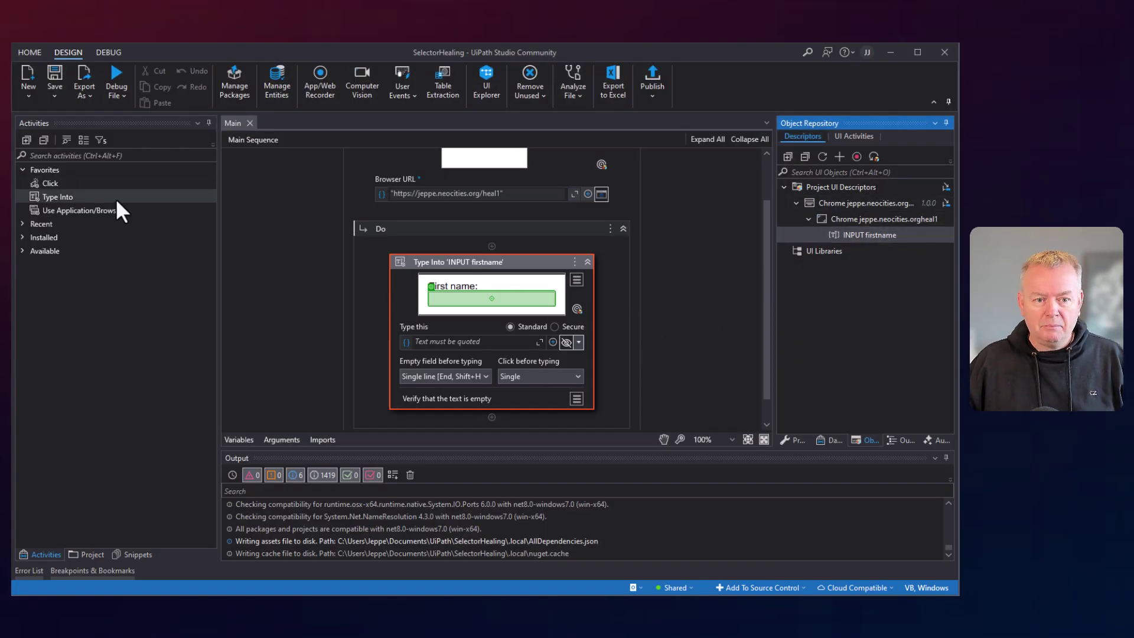
Add a second Type Into targeting the Last name field and save the project.
drag(58, 196, 496, 434)
scroll(556, 328, down, 3)
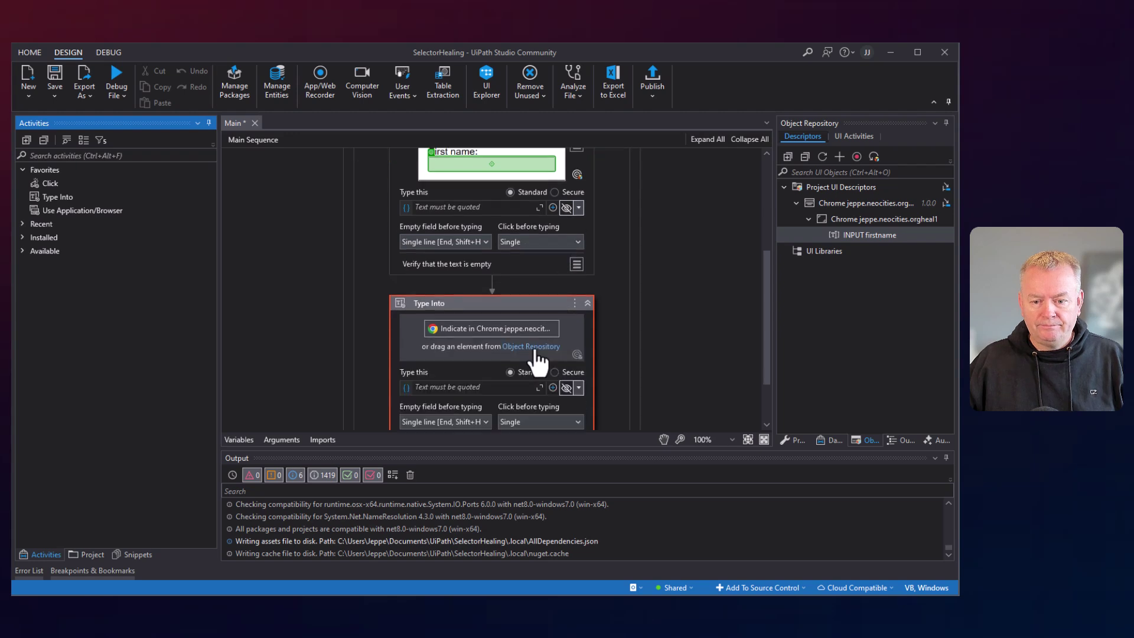
click(544, 334)
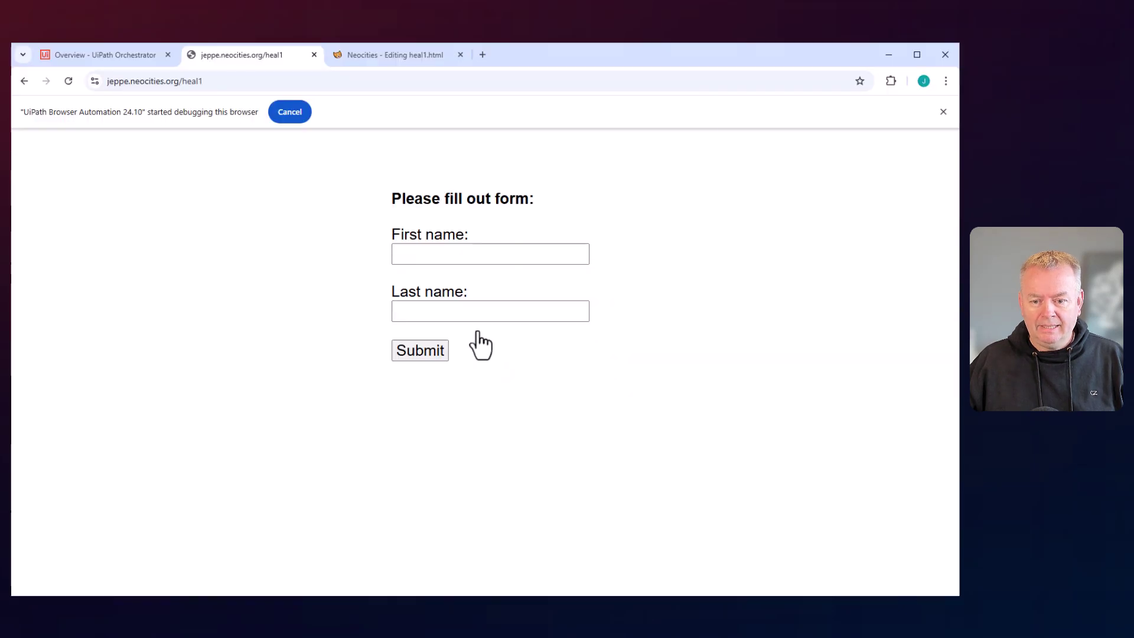
click(423, 308)
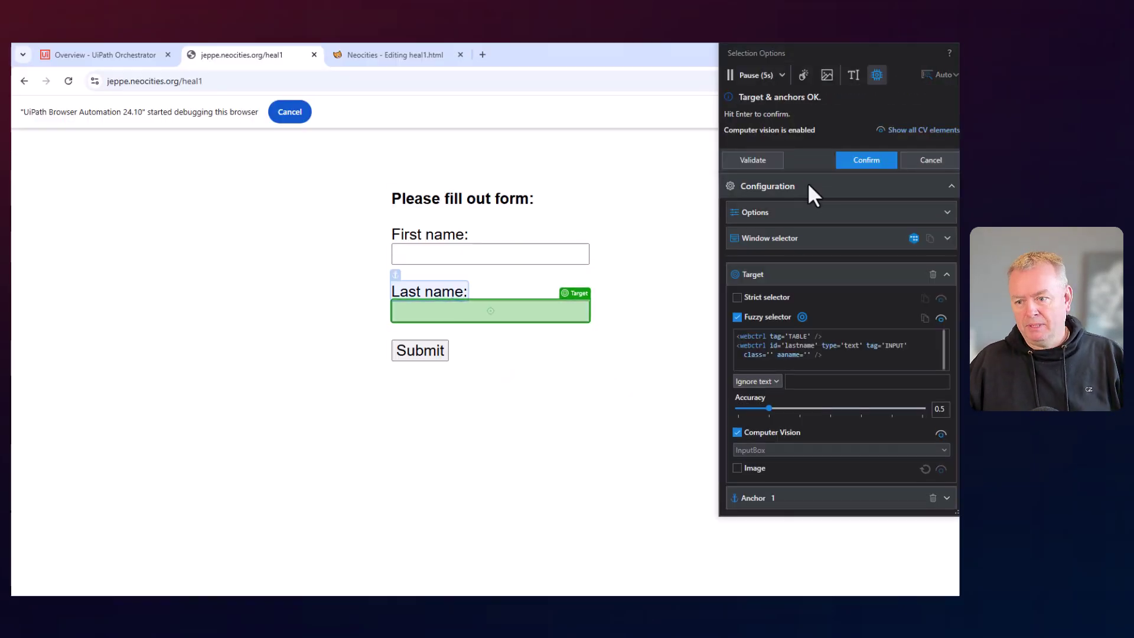
click(863, 156)
key(ctrl+s)
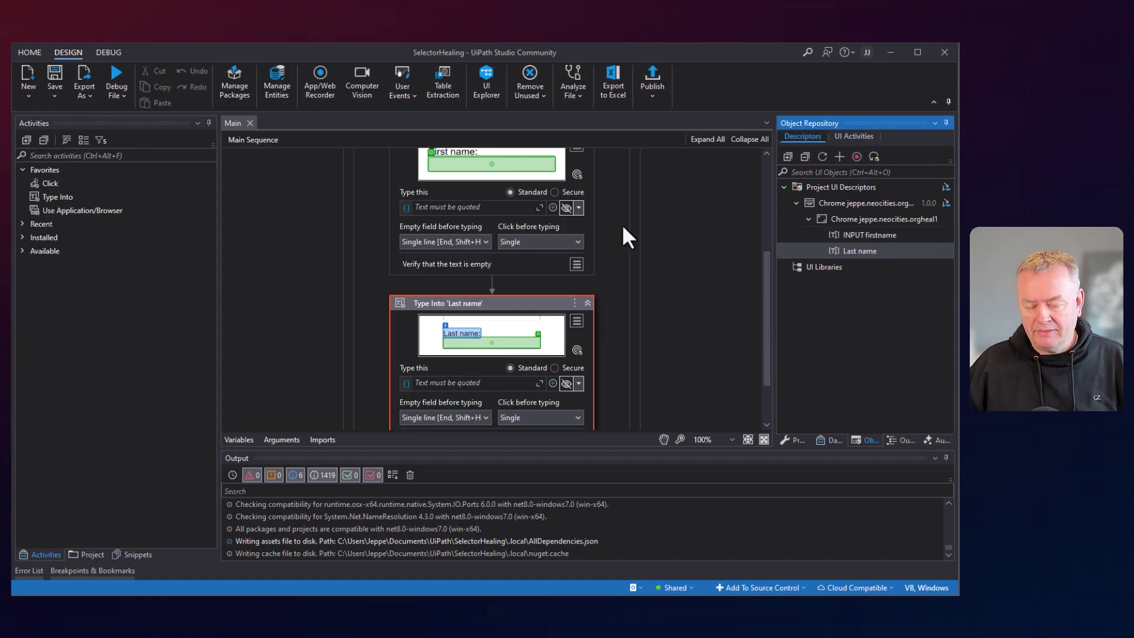
Set the Type Into texts to "Bob" for First name and "Smith" for Last name.
scroll(622, 282, up, 2)
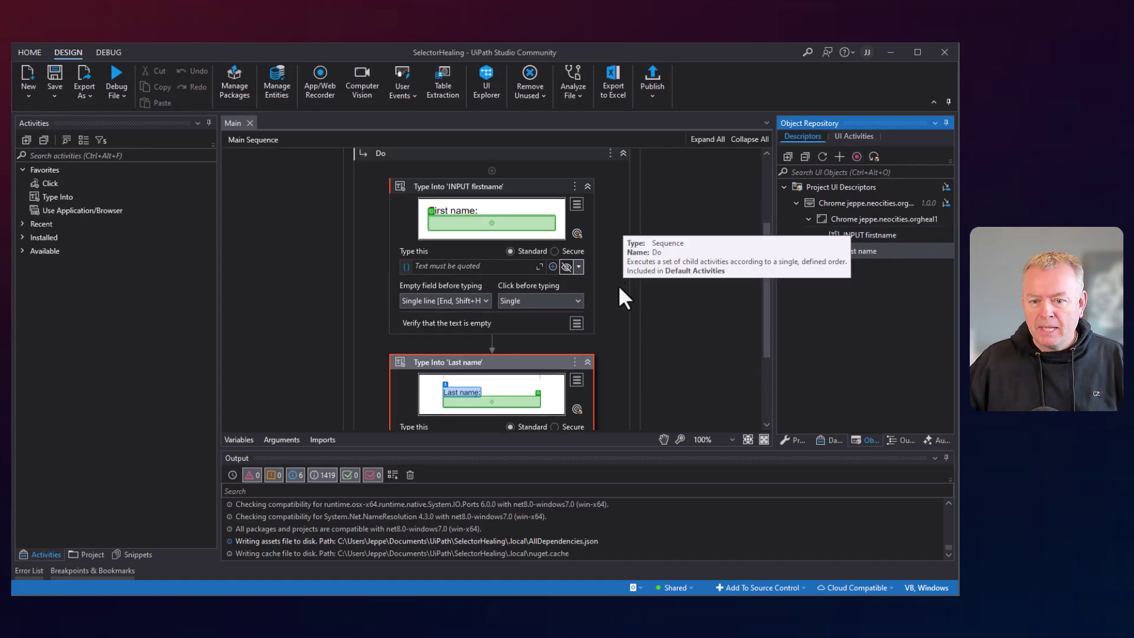
scroll(505, 291, down, 1)
scroll(483, 299, down, 2)
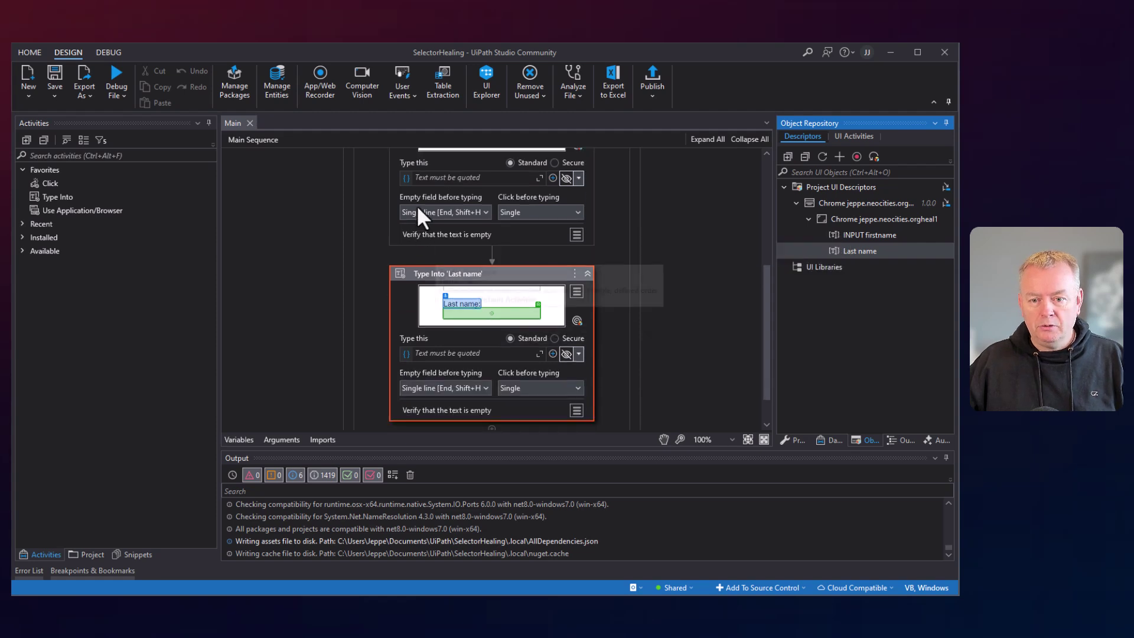
click(455, 178)
text("Bob")
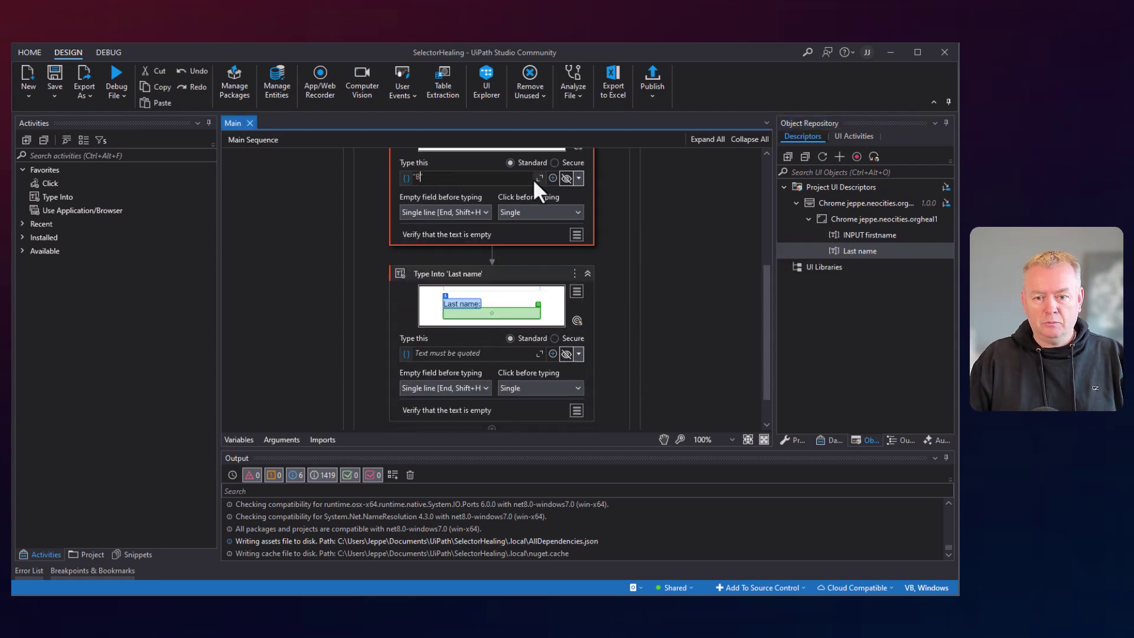
click(449, 357)
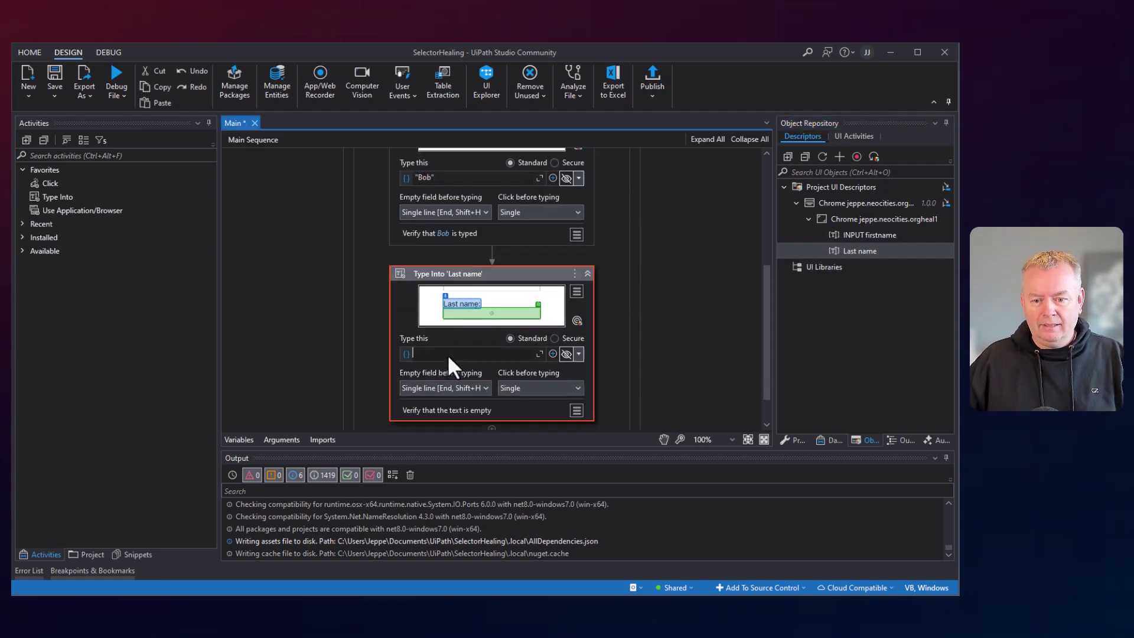
text("Smith")
click(658, 278)
scroll(622, 260, down, 1)
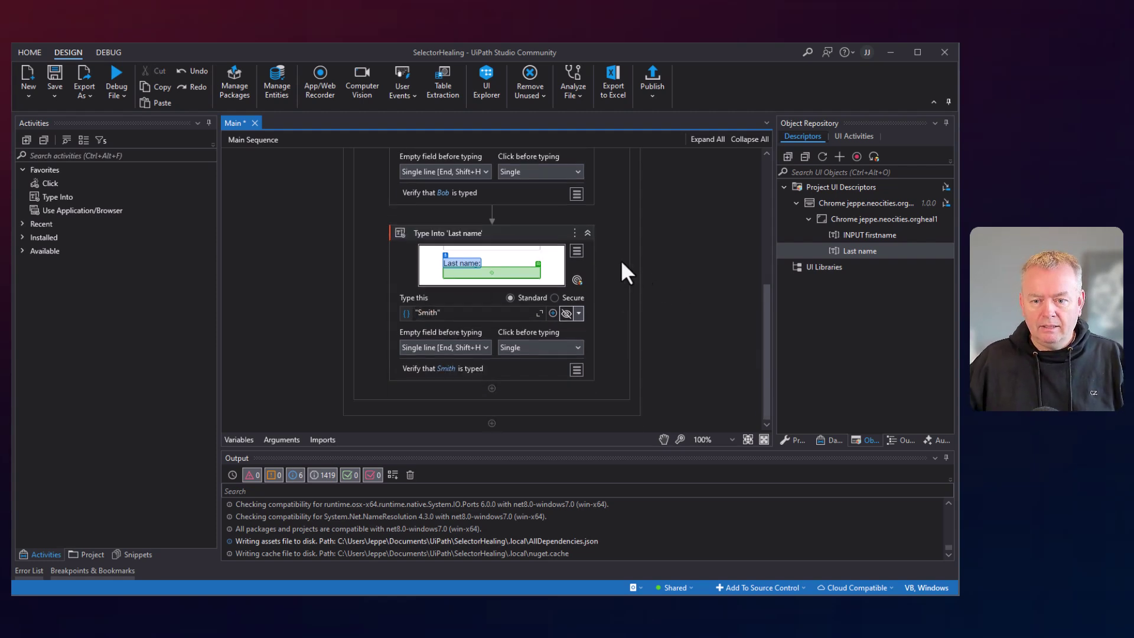
Add a Click activity after the Last name step targeting the form's Submit button.
drag(52, 183, 491, 381)
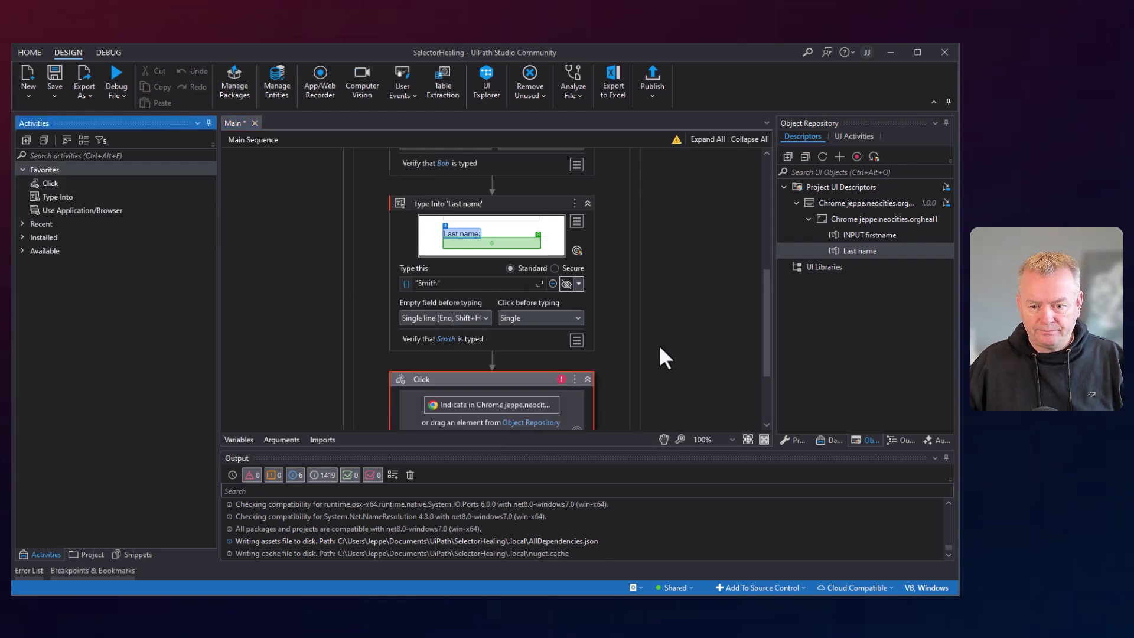
scroll(650, 351, down, 4)
click(471, 298)
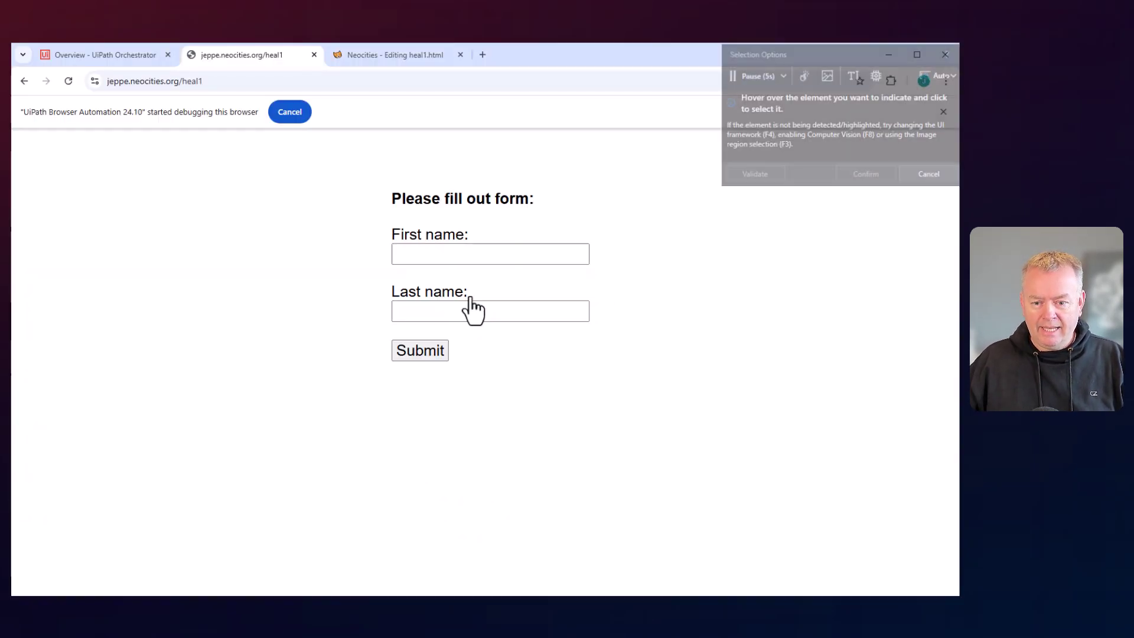
click(417, 354)
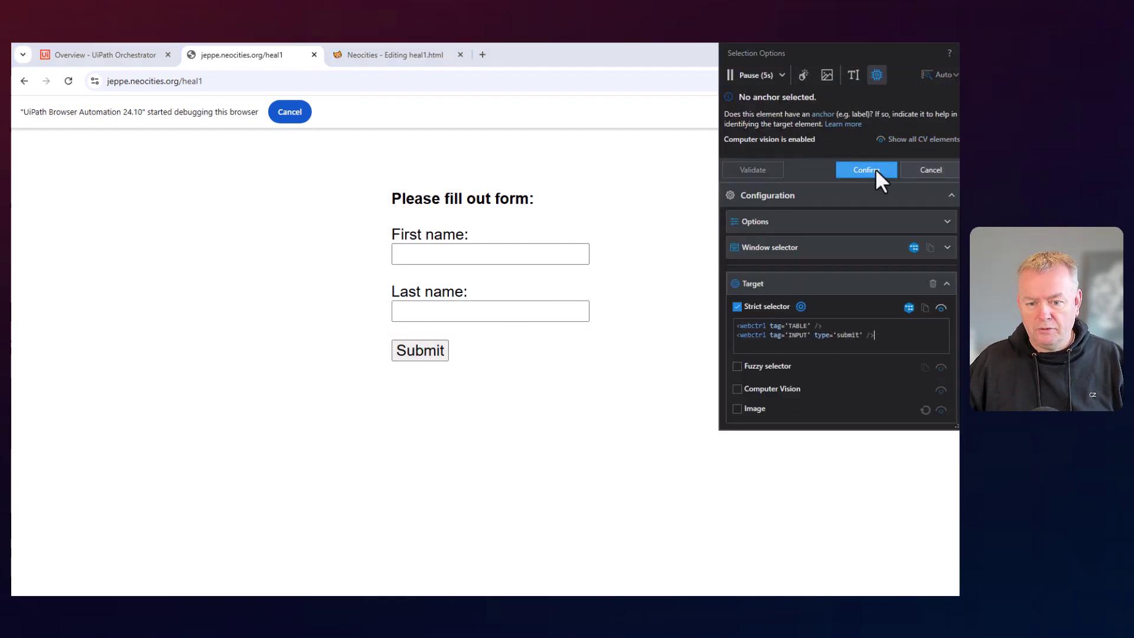
click(876, 168)
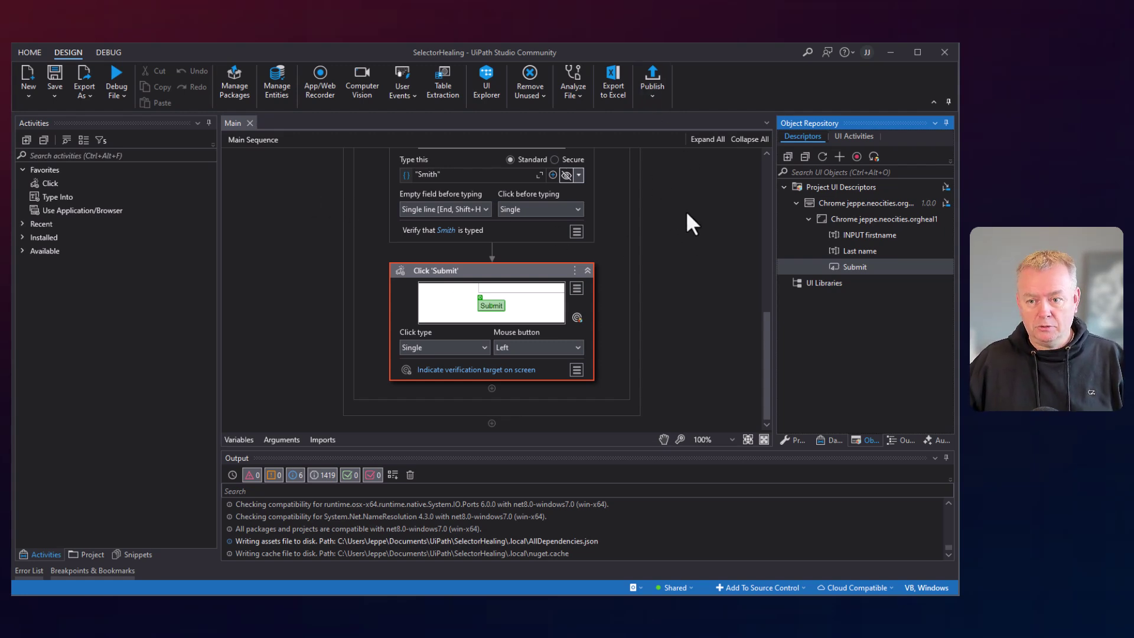
Publish SelectorHealing as version 1.0.1 with default package properties and acknowledge success.
click(653, 77)
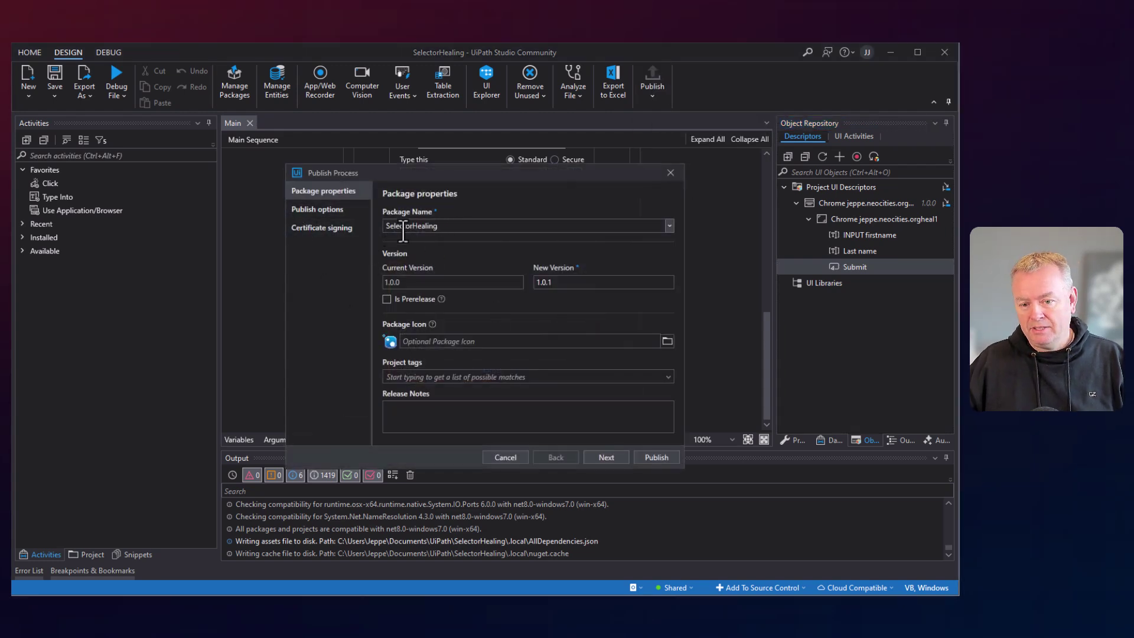
click(655, 458)
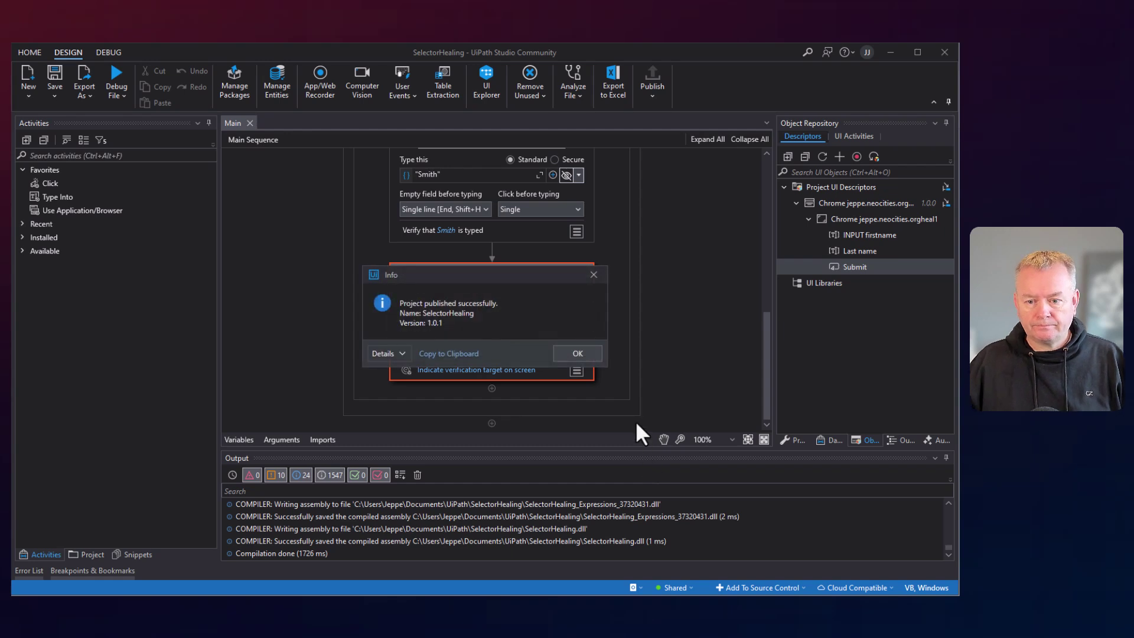
click(583, 353)
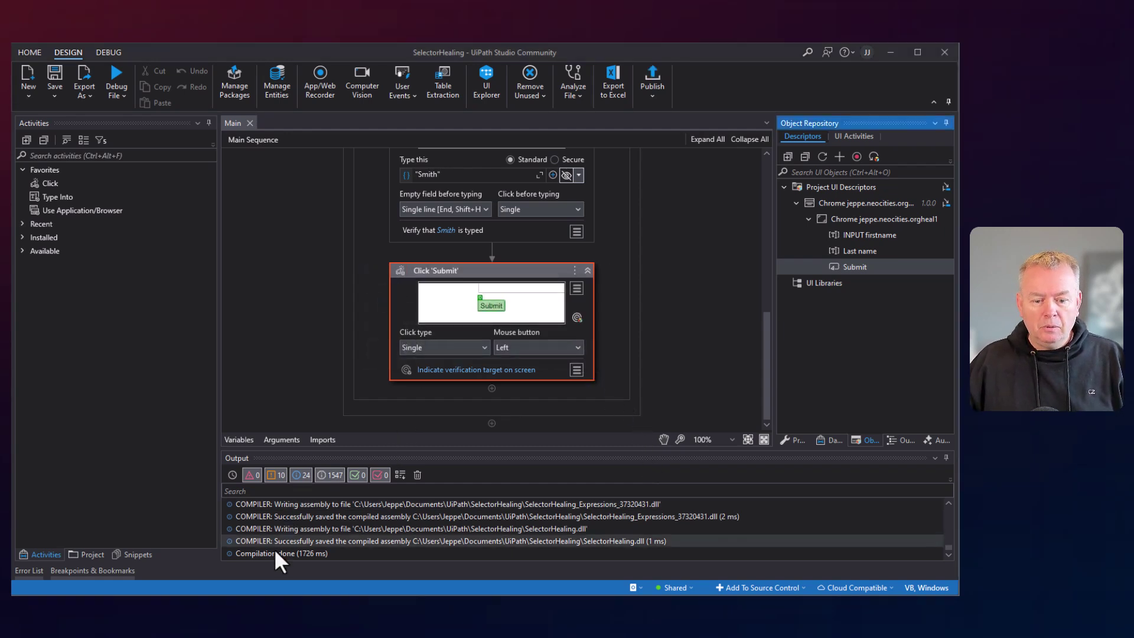
key(alt+Tab)
Confirm SelectorHealing appears under tenant Packages, then open the Shared folder's Processes list.
click(109, 56)
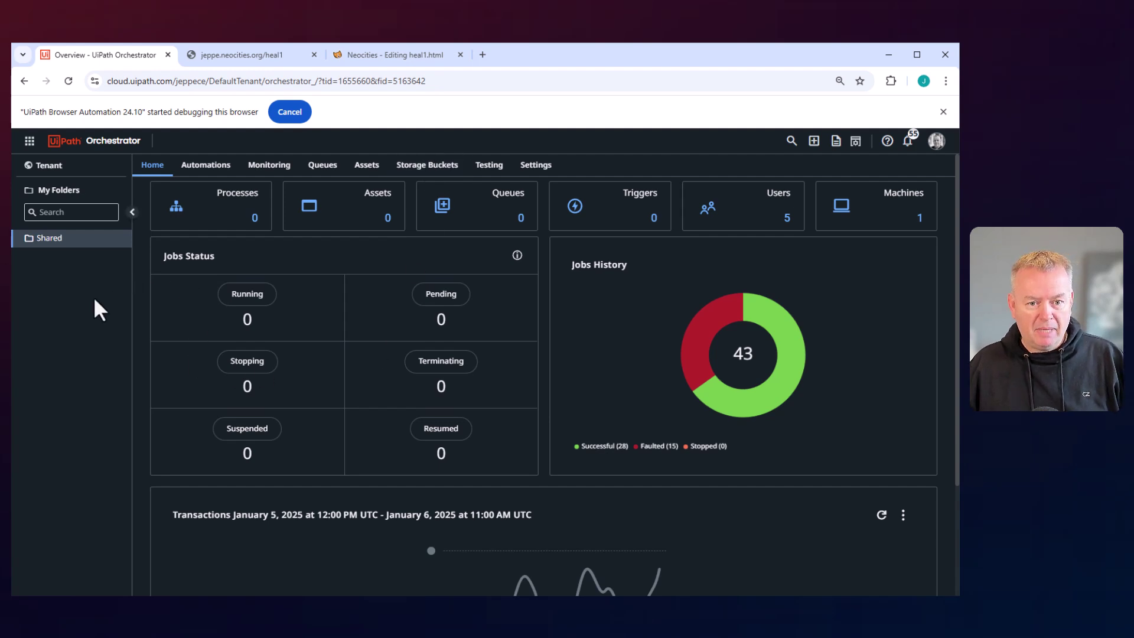
click(943, 112)
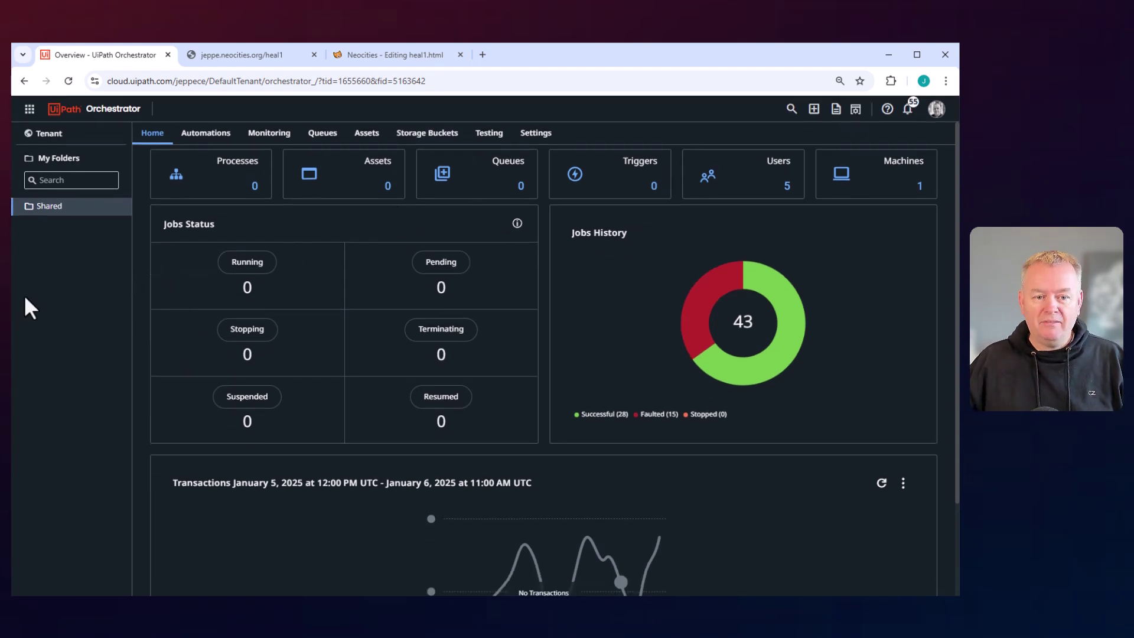
click(37, 137)
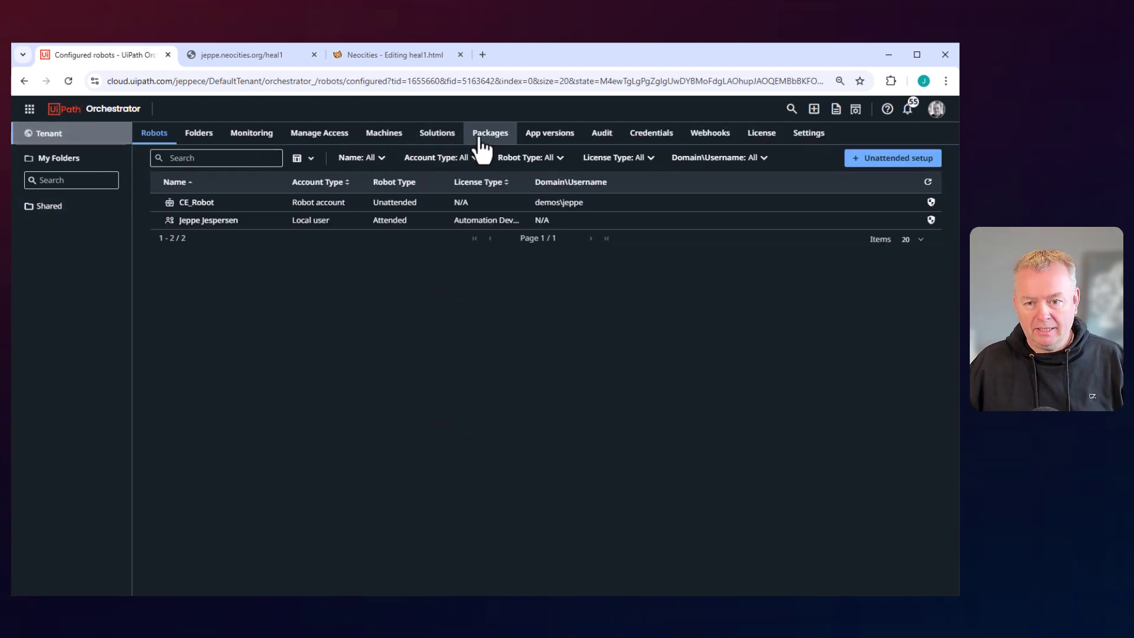
click(480, 137)
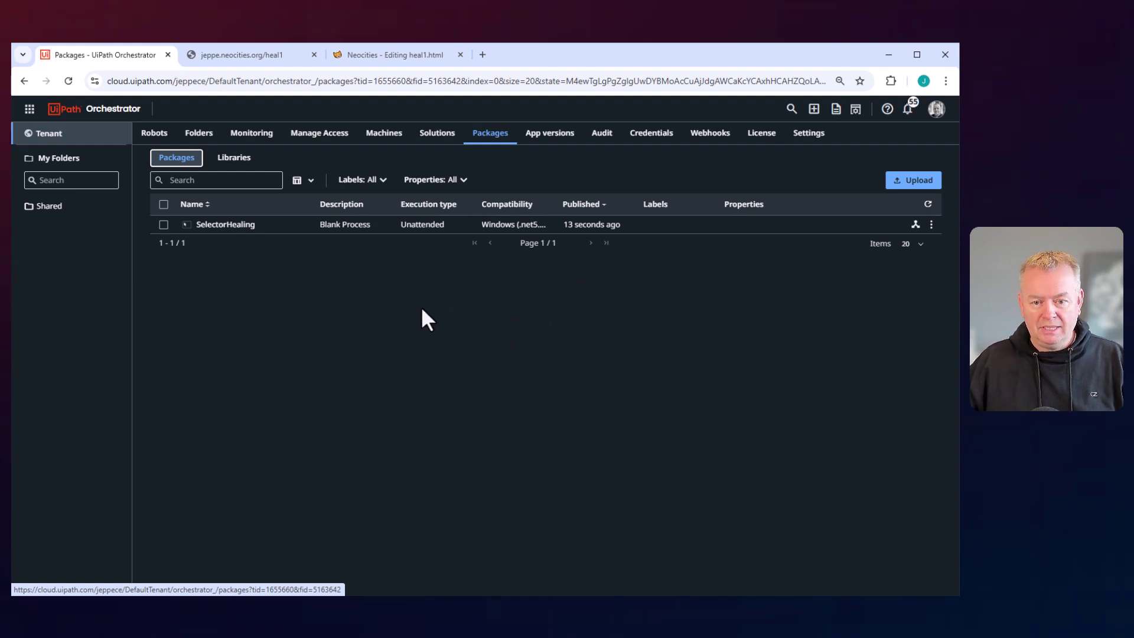
click(49, 210)
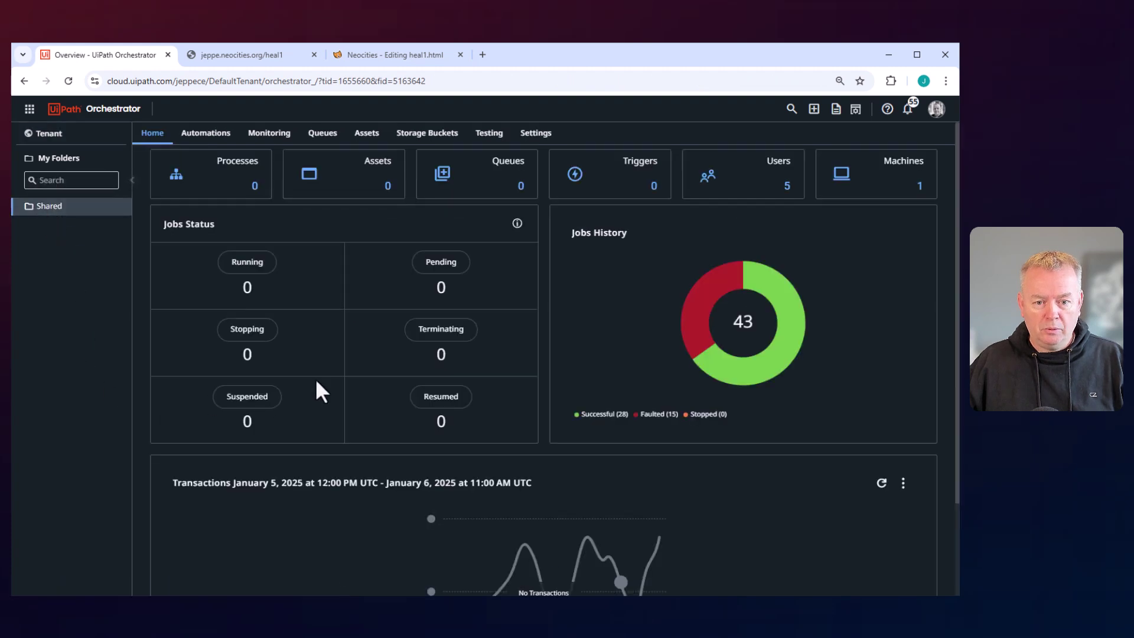
click(231, 180)
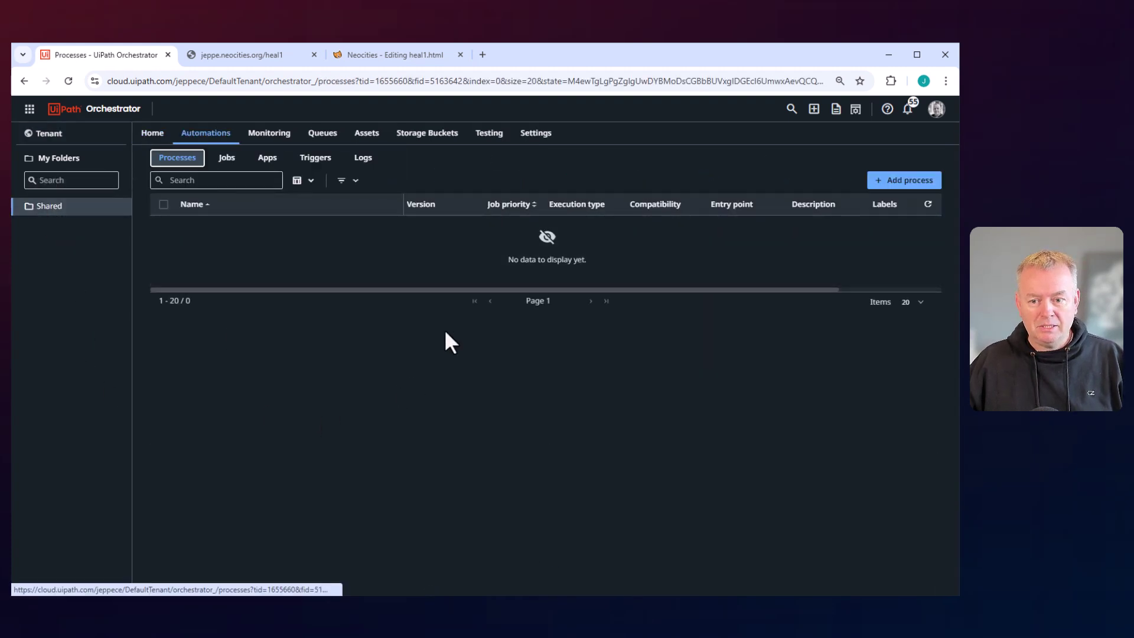
Add a process from the SelectorHealing 1.0.1 package, keeping Healing Agent enabled.
click(906, 181)
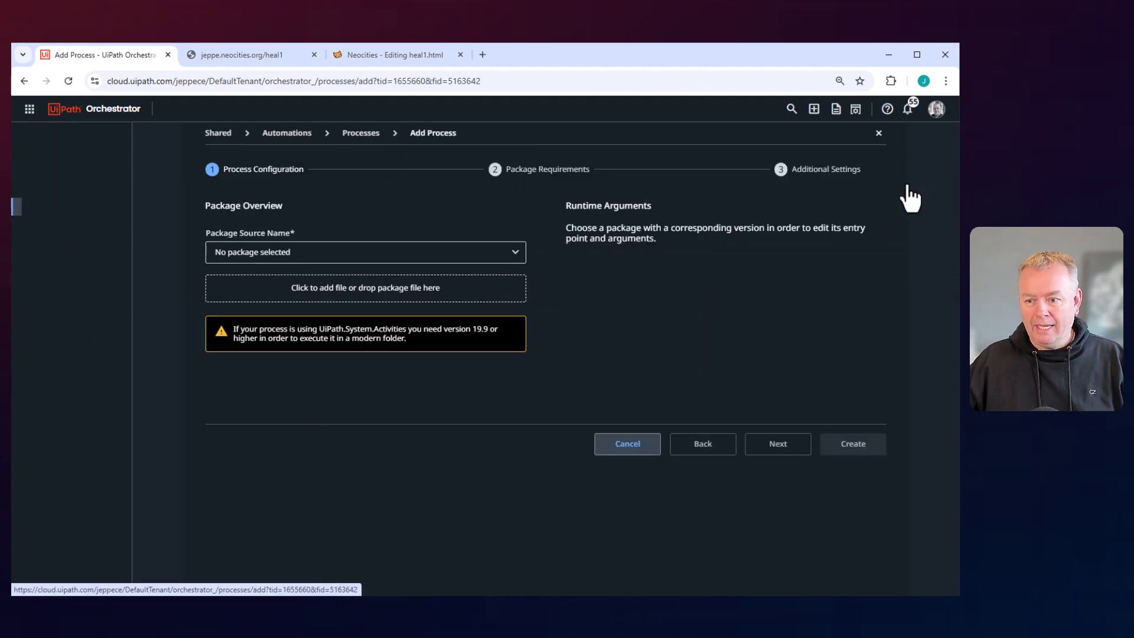
click(306, 250)
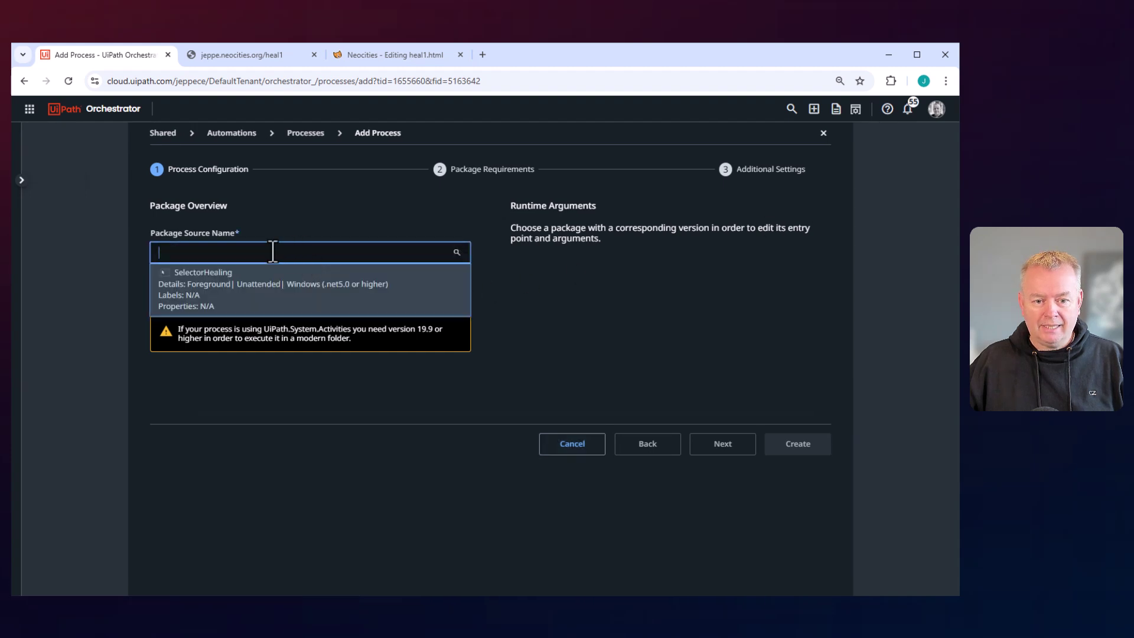
click(196, 291)
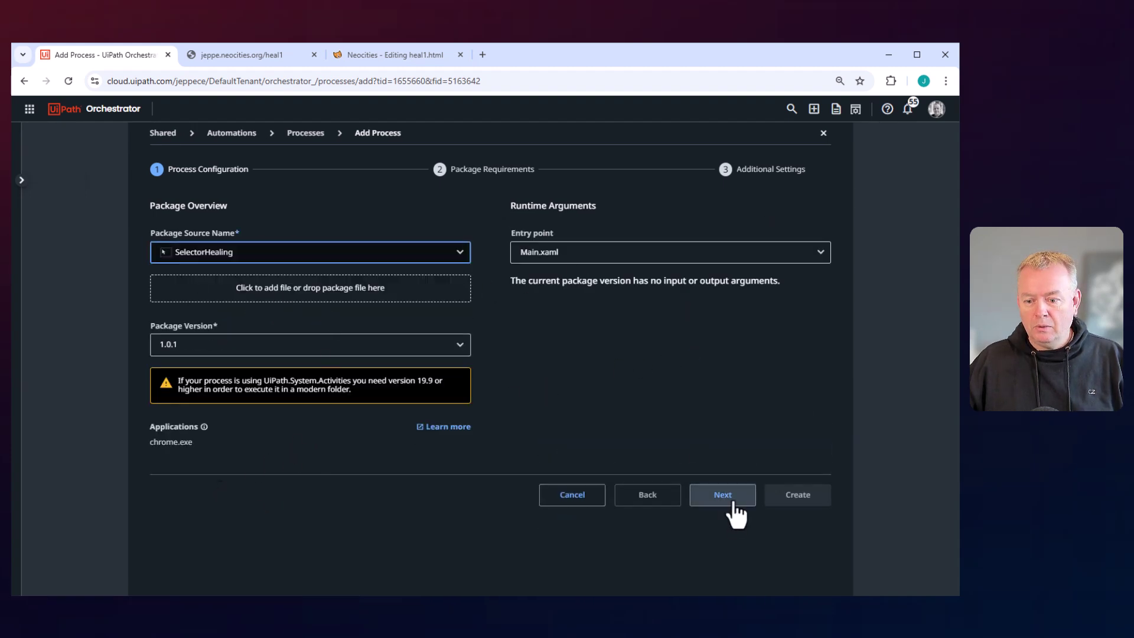
click(726, 499)
click(722, 468)
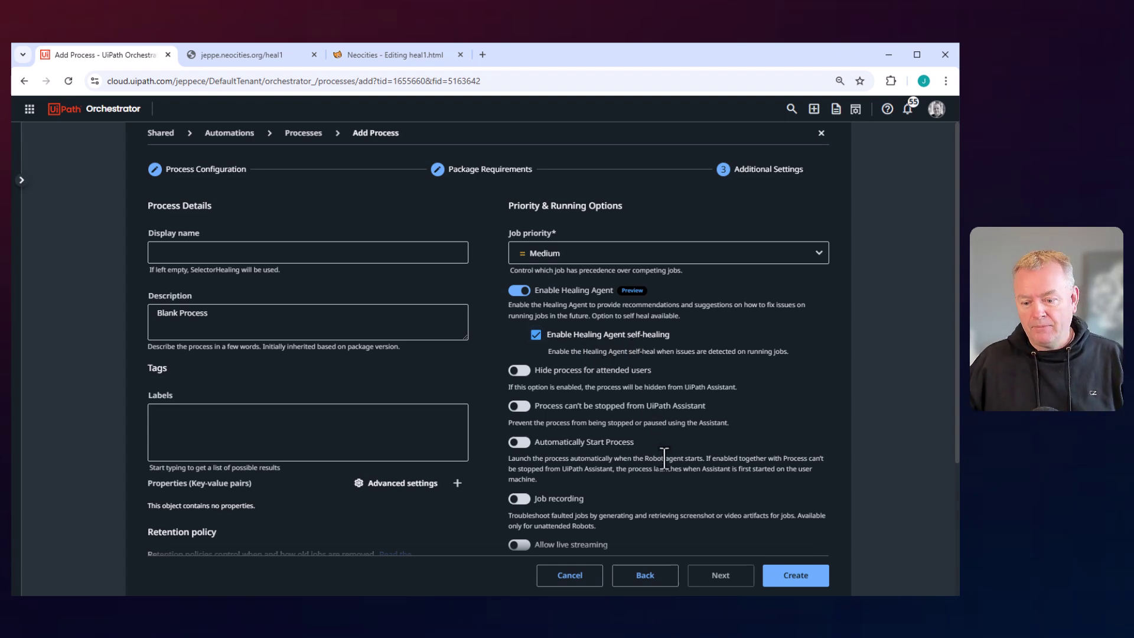
click(785, 567)
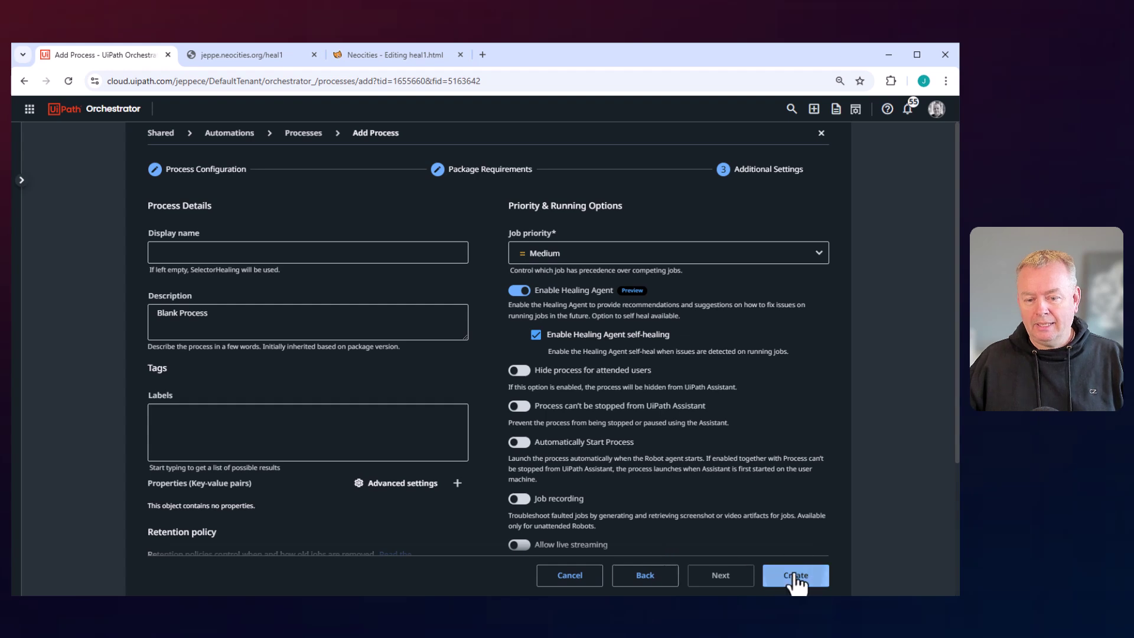
Start a SelectorHealing job from the Orchestrator processes list, then bring up the VMware robot machine.
click(656, 361)
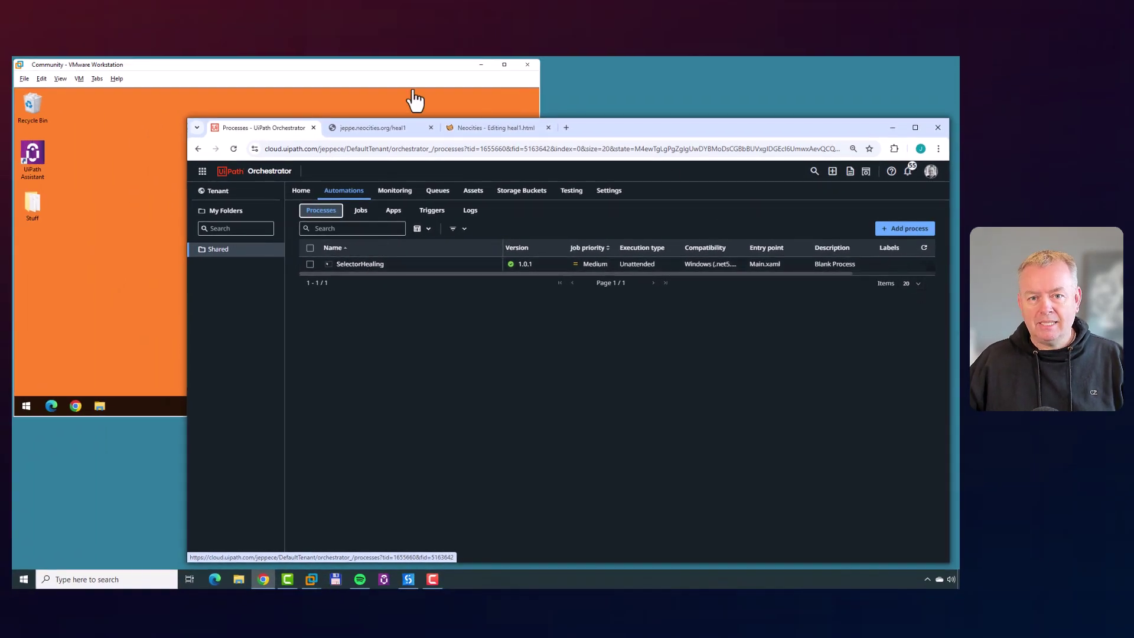
click(313, 77)
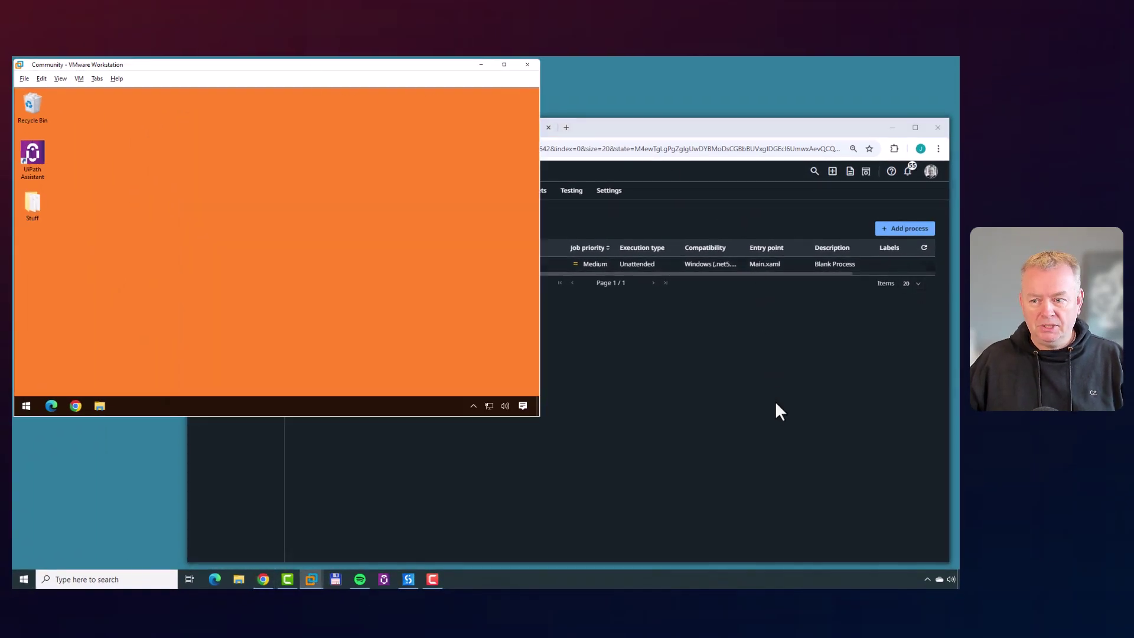
click(775, 401)
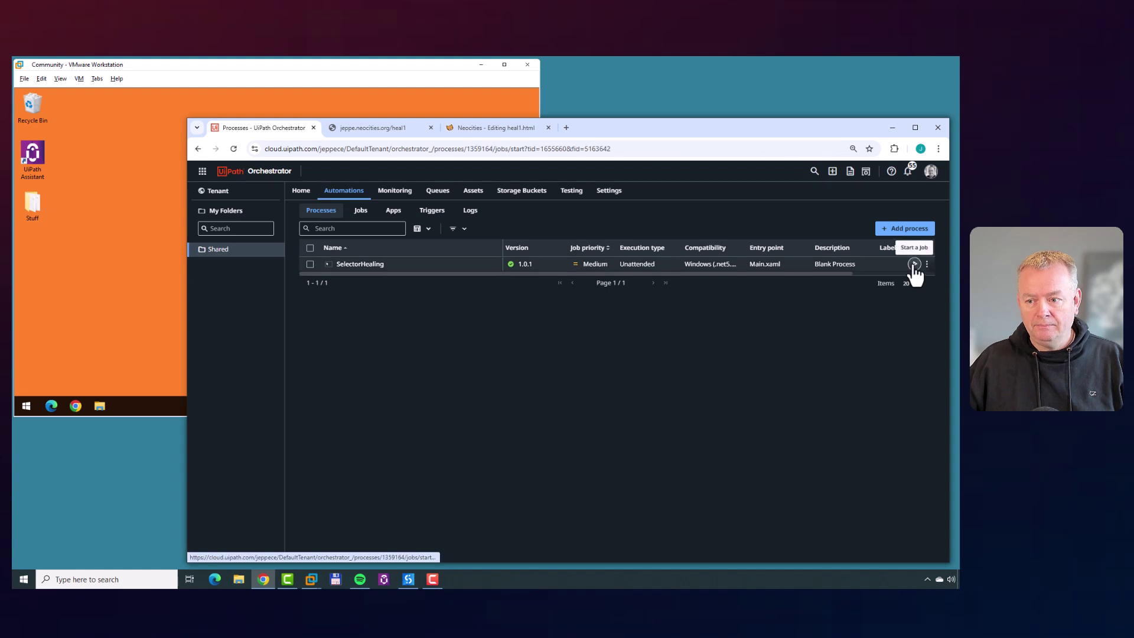
click(915, 264)
click(818, 463)
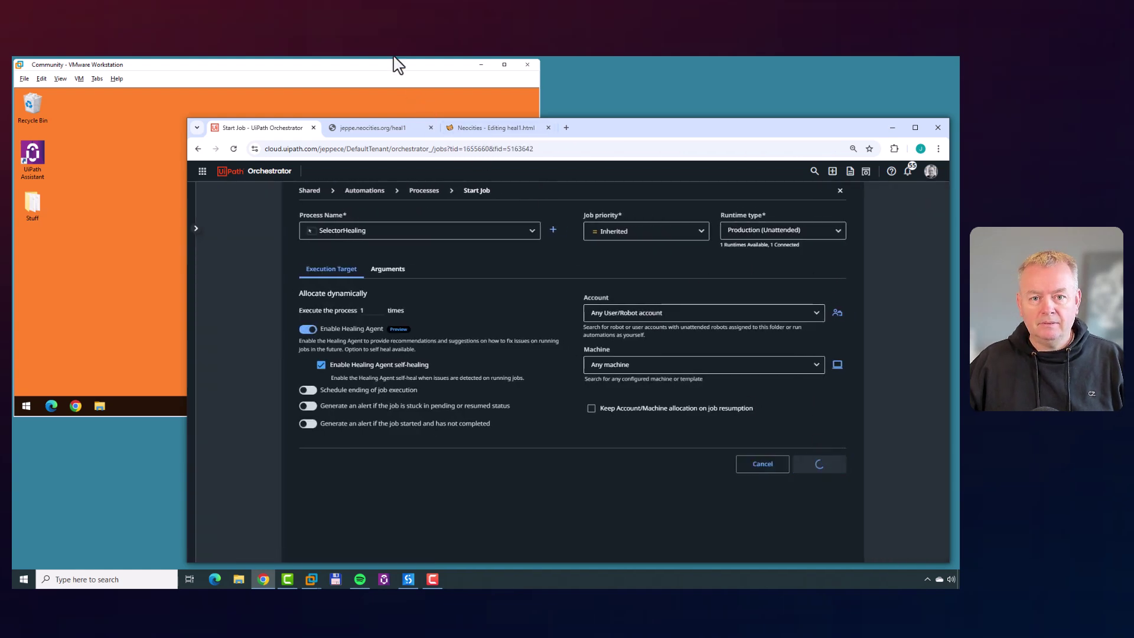
click(394, 71)
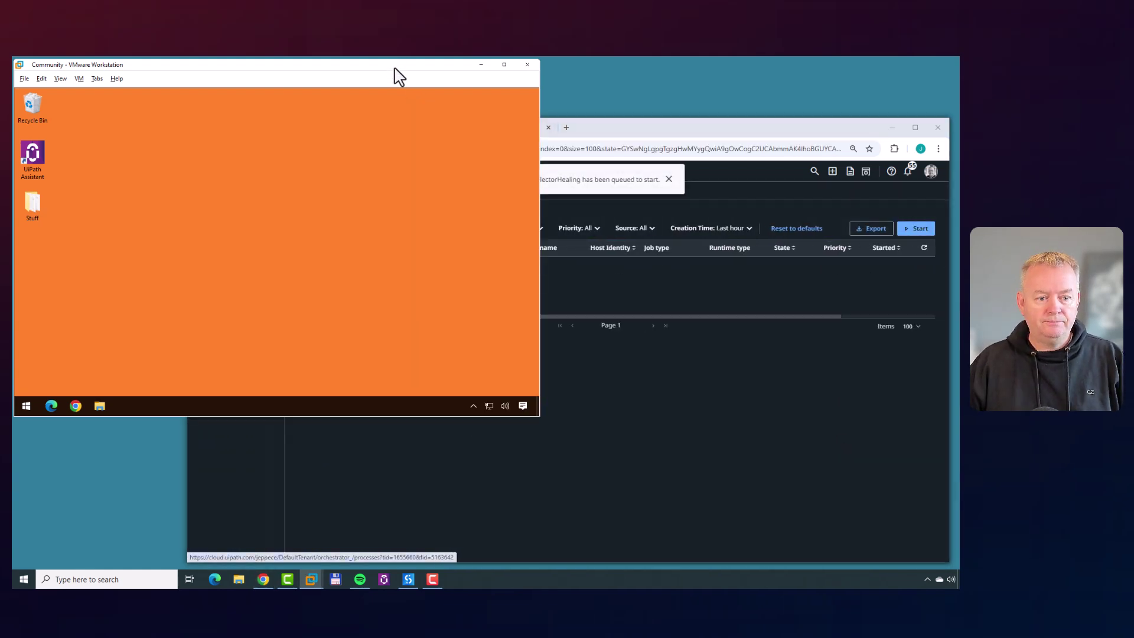